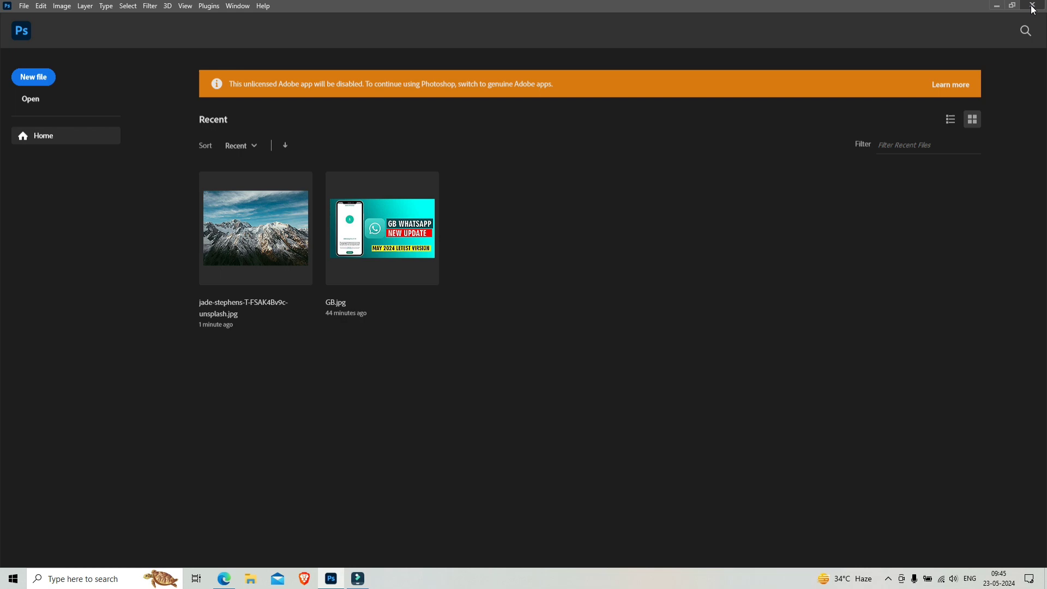
Step: Close the Photoshop window so the Windows desktop shows
click(1033, 10)
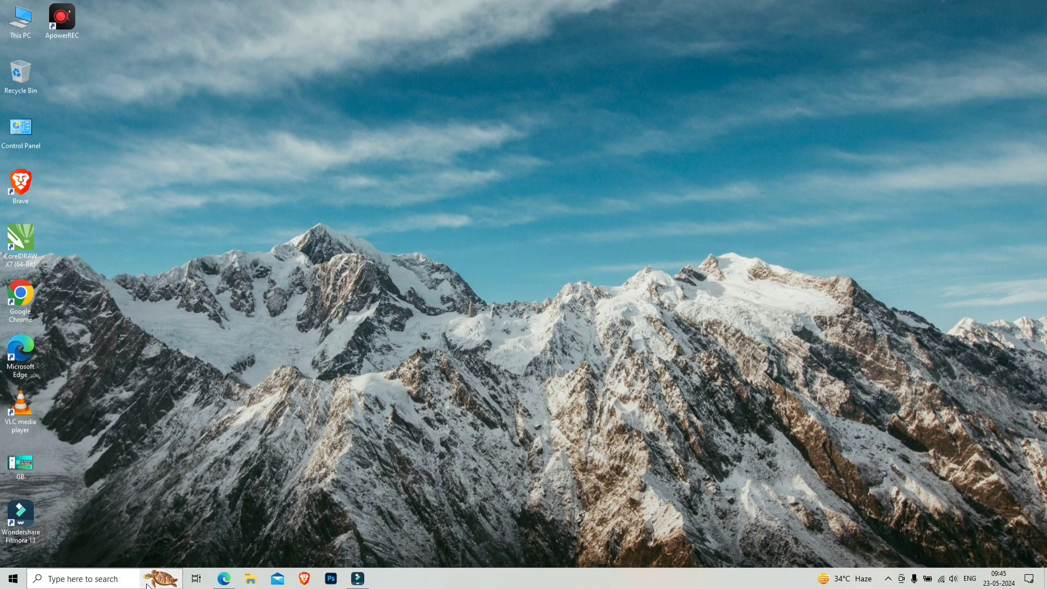
Step: Search the computer for 'window' to find Windows Defender Firewall
click(96, 580)
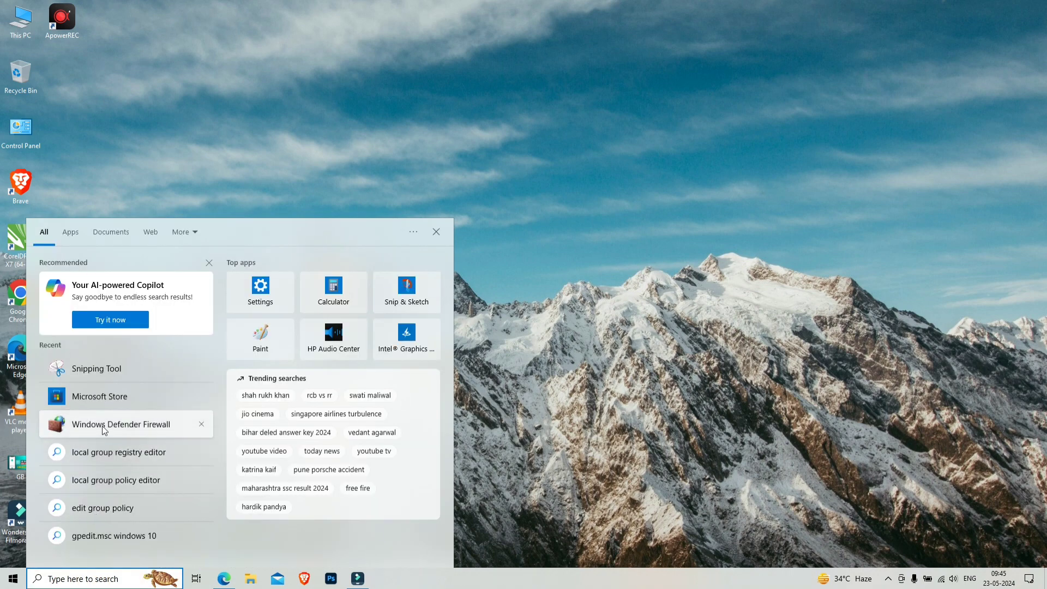
click(81, 578)
text(w)
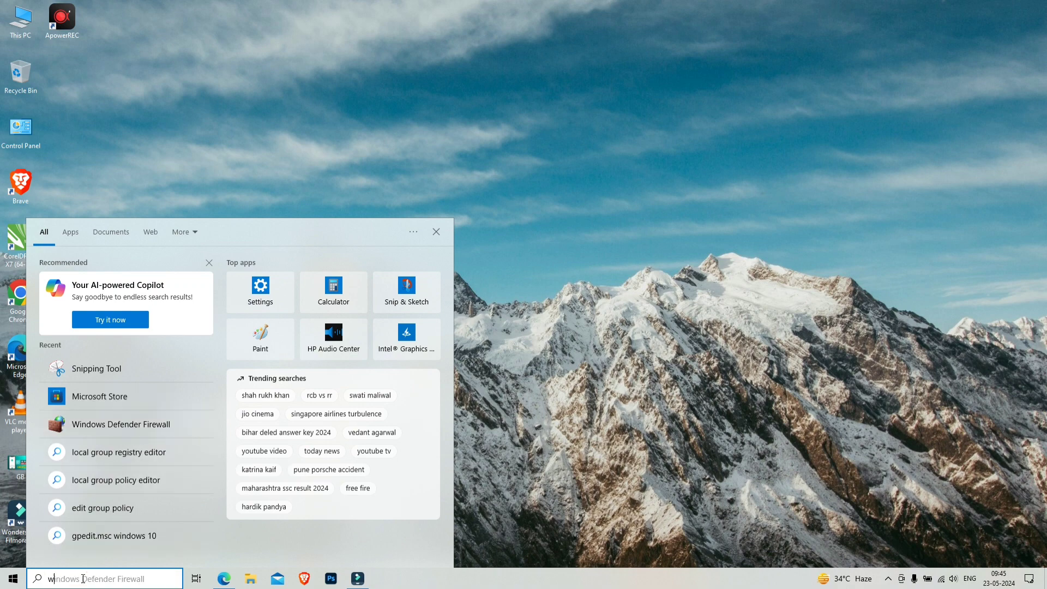
text(indow)
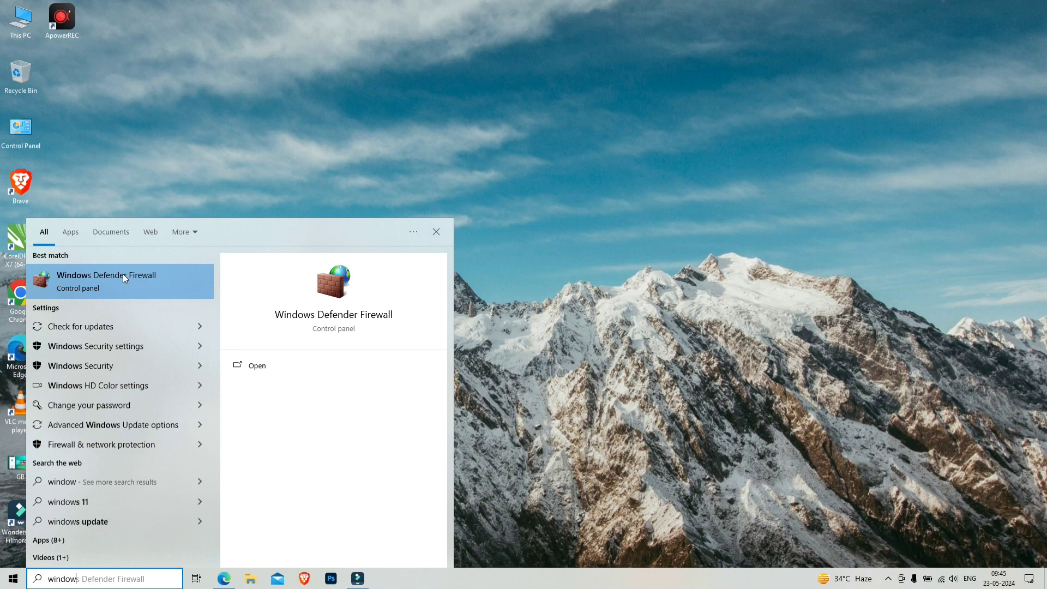
Step: Open Windows Defender Firewall and launch its Advanced settings console
click(159, 277)
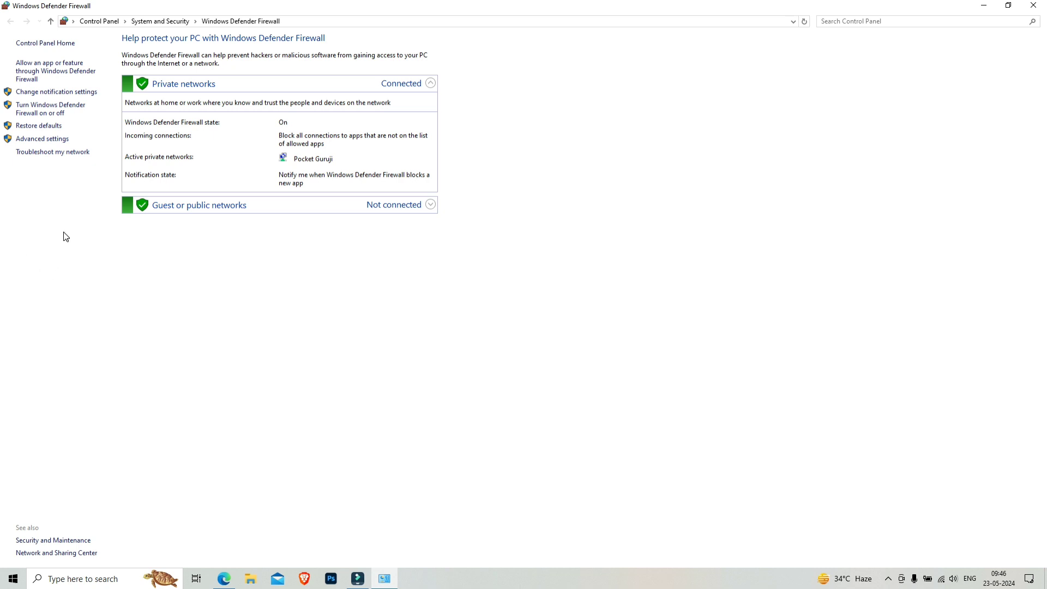
click(35, 143)
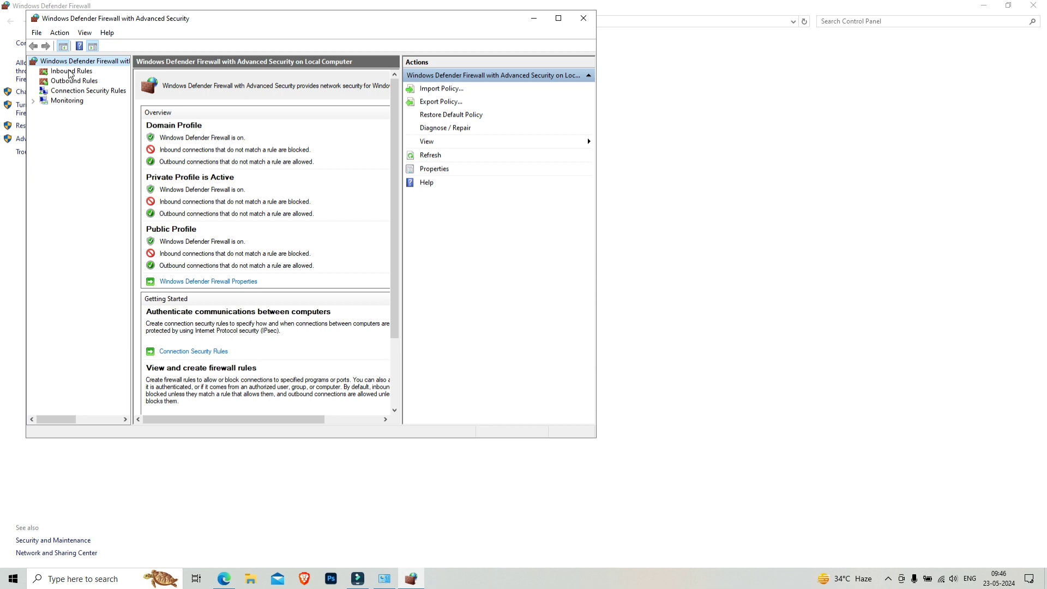
Step: Show the Inbound Rules list in the advanced firewall console
click(86, 72)
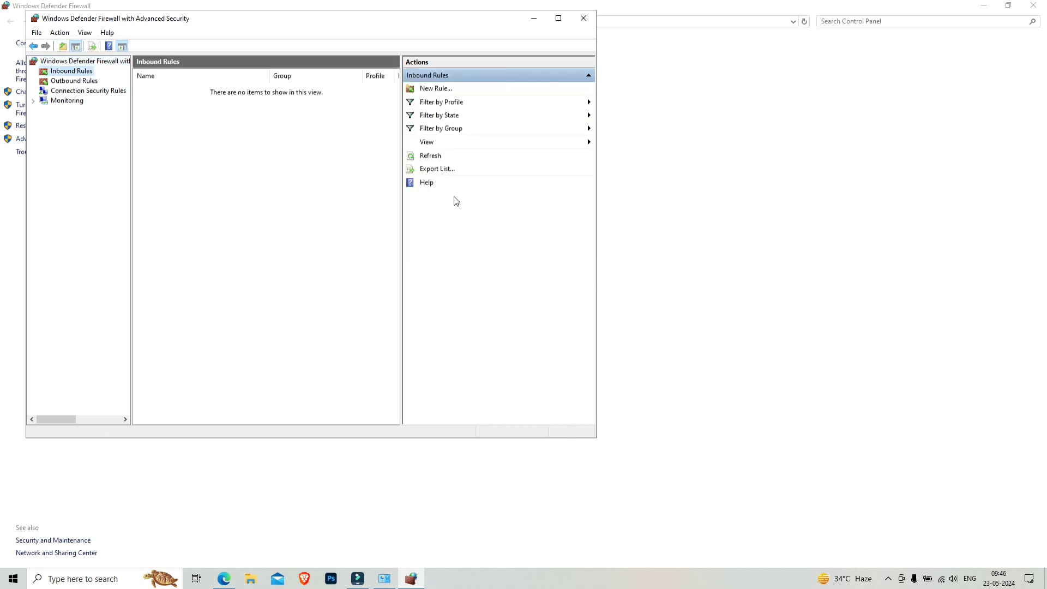
Step: Start a new Program-type inbound rule and browse for its executable
click(439, 91)
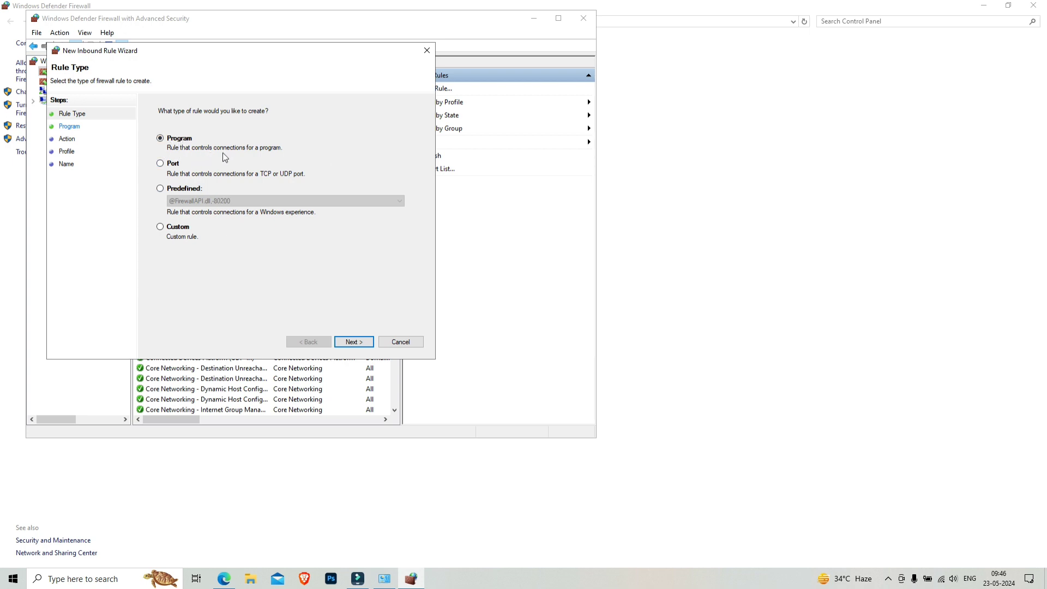
click(368, 341)
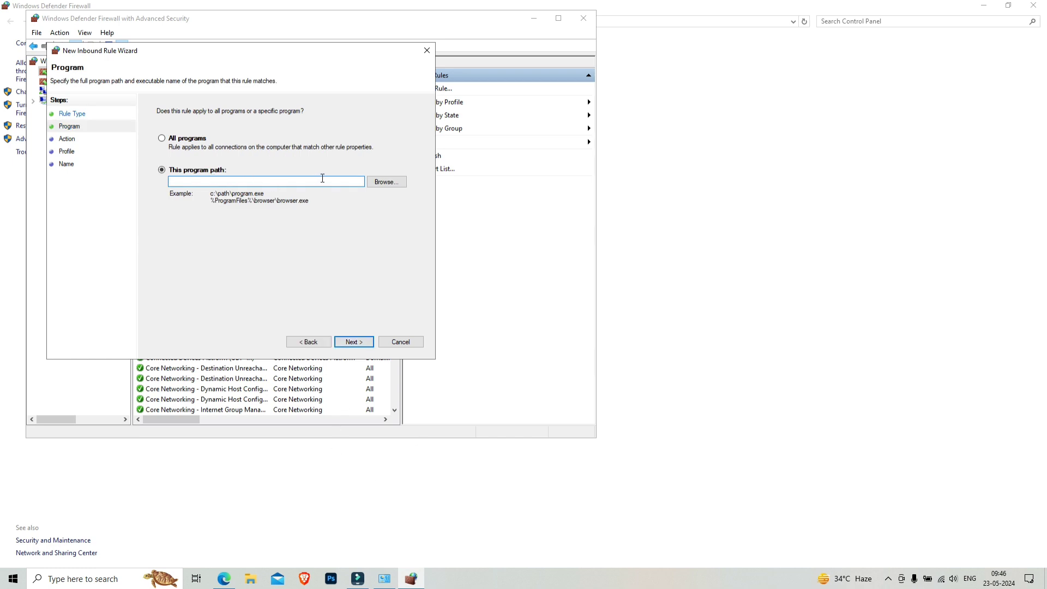
click(386, 182)
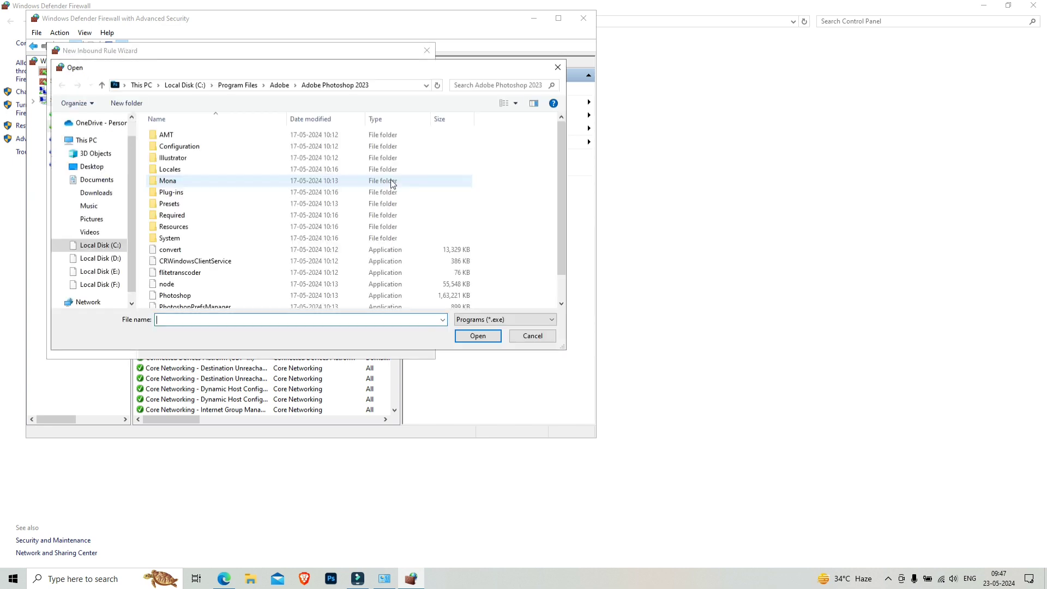
Step: Select Photoshop in C:\Program Files\Adobe\Adobe Photoshop 2023 as the rule's program
click(176, 84)
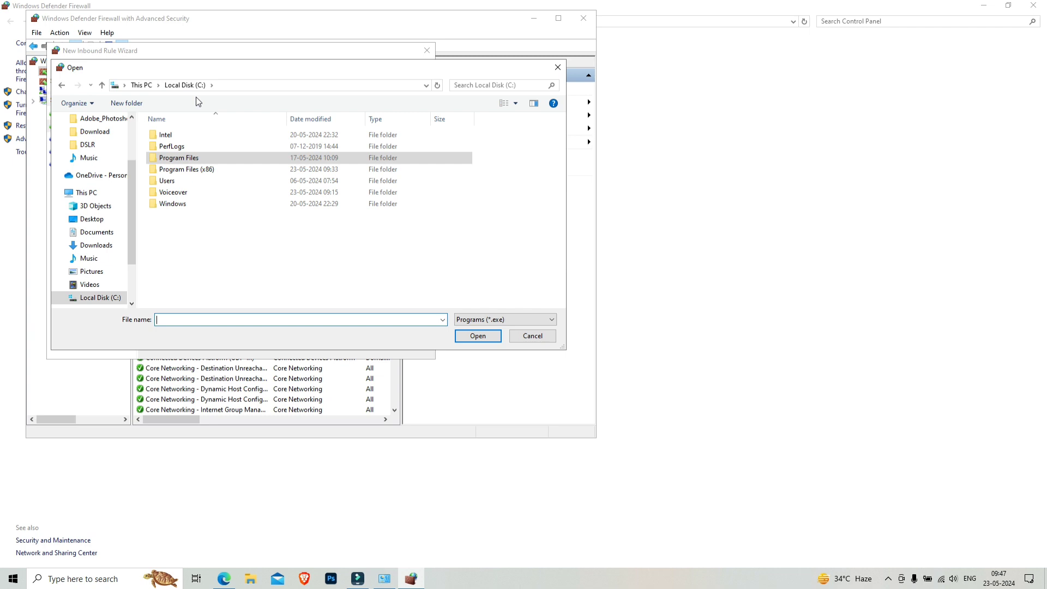
click(207, 159)
double_click(211, 155)
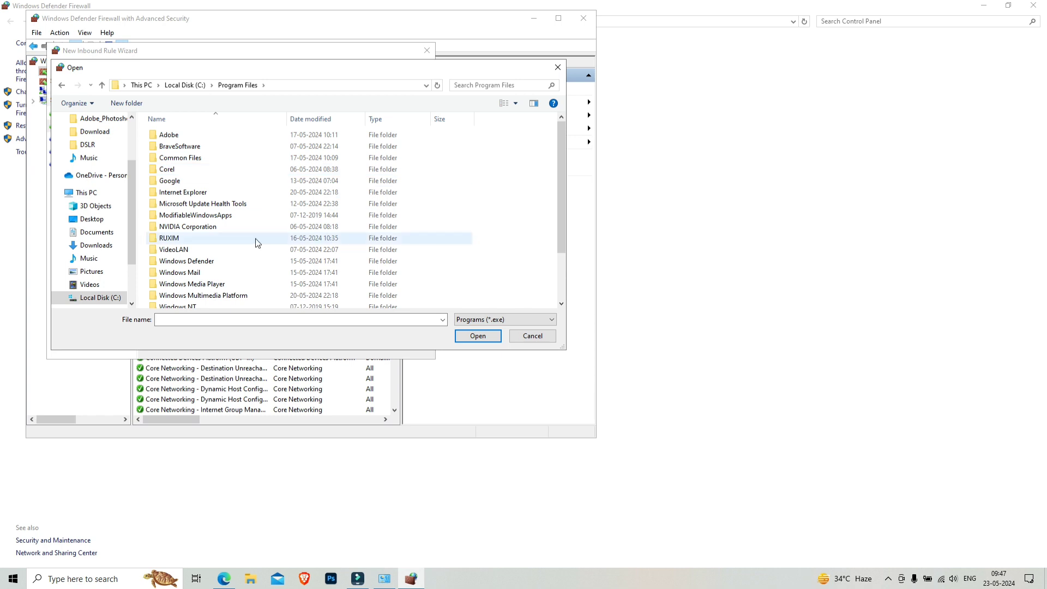
click(202, 139)
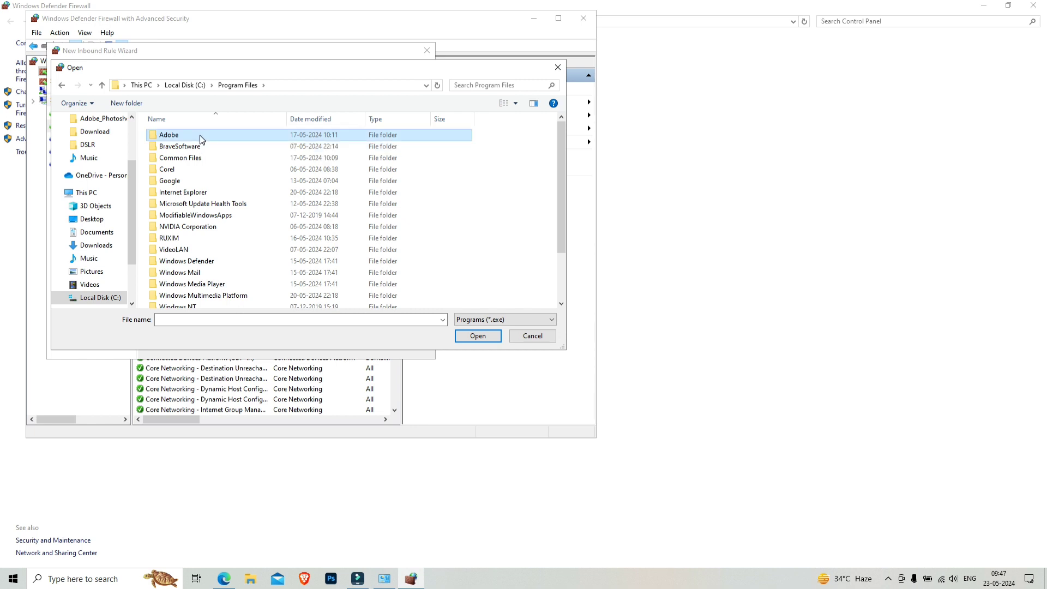
double_click(202, 140)
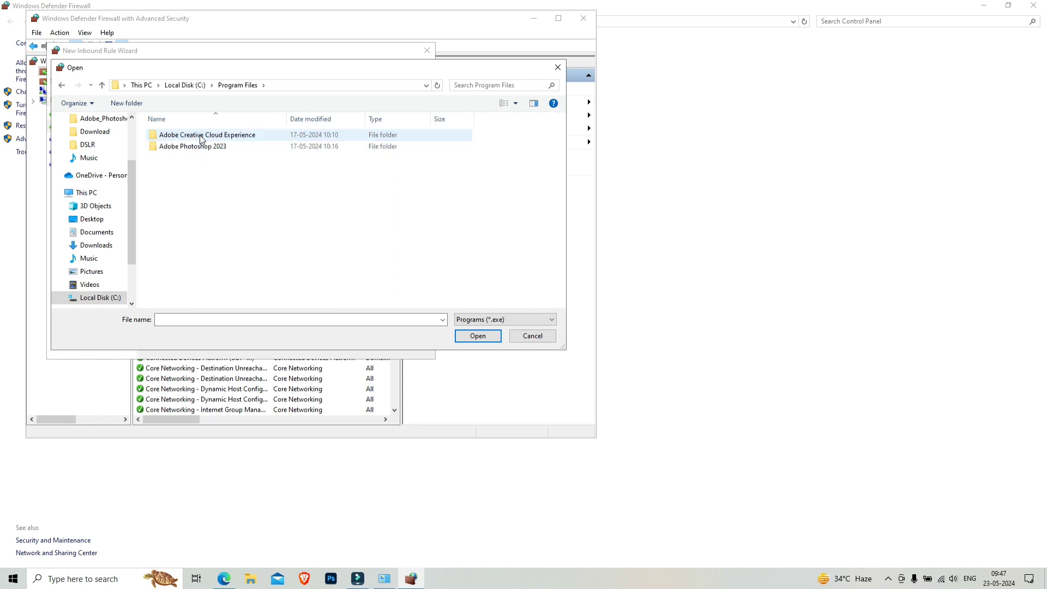
click(233, 151)
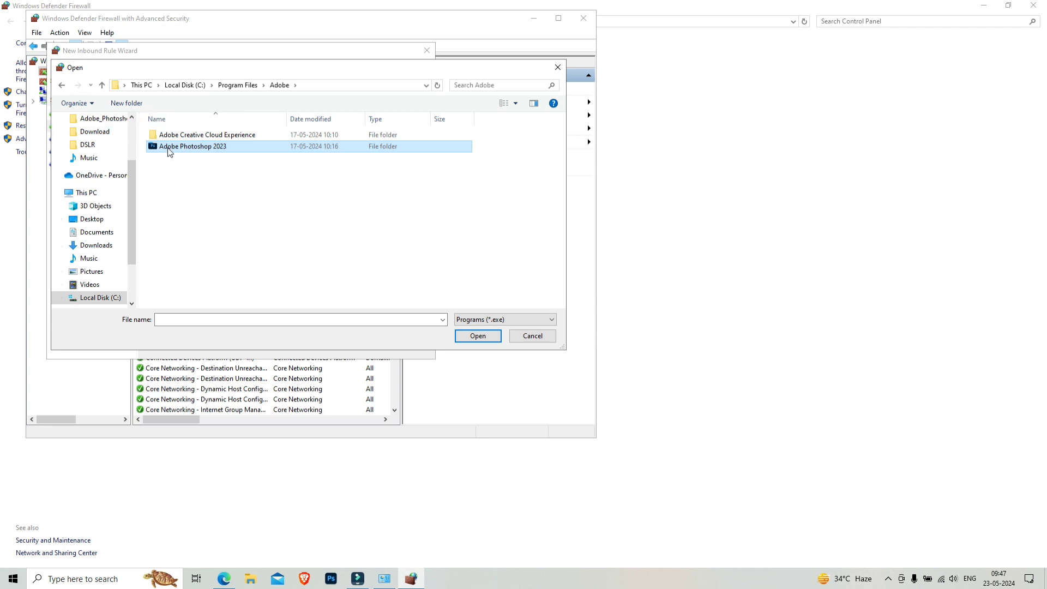
double_click(230, 150)
scroll(222, 204, down, 1)
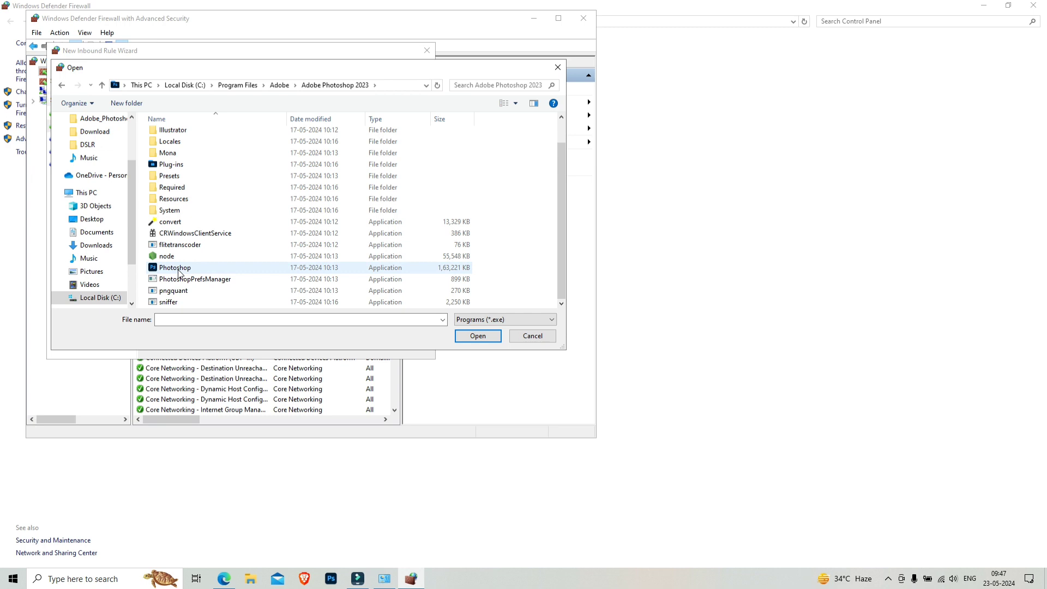
click(173, 268)
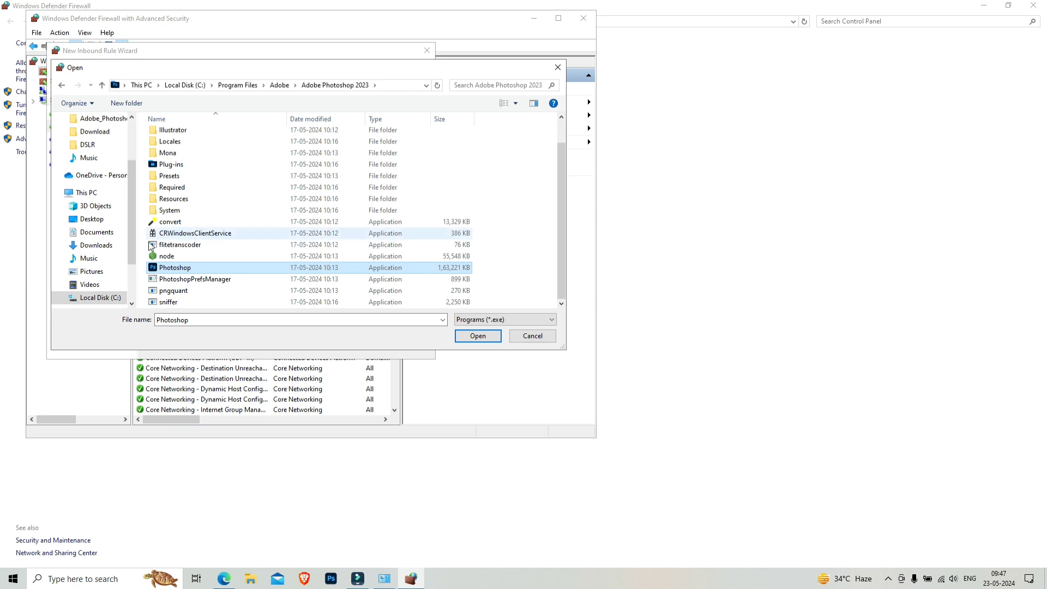
Step: Confirm Photoshop.exe as the program and set the rule to block the connection
click(483, 335)
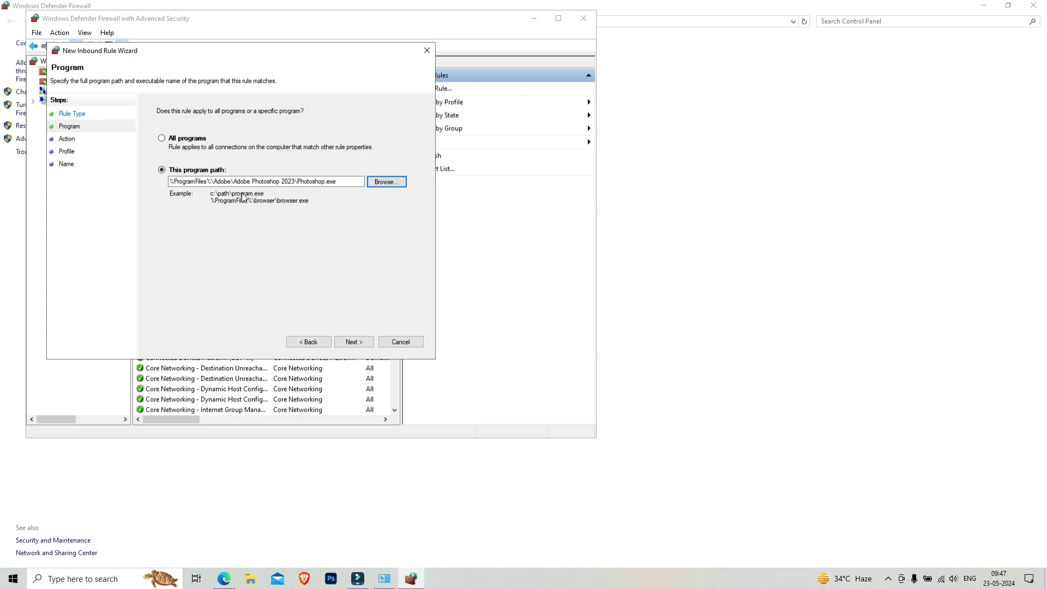
click(352, 342)
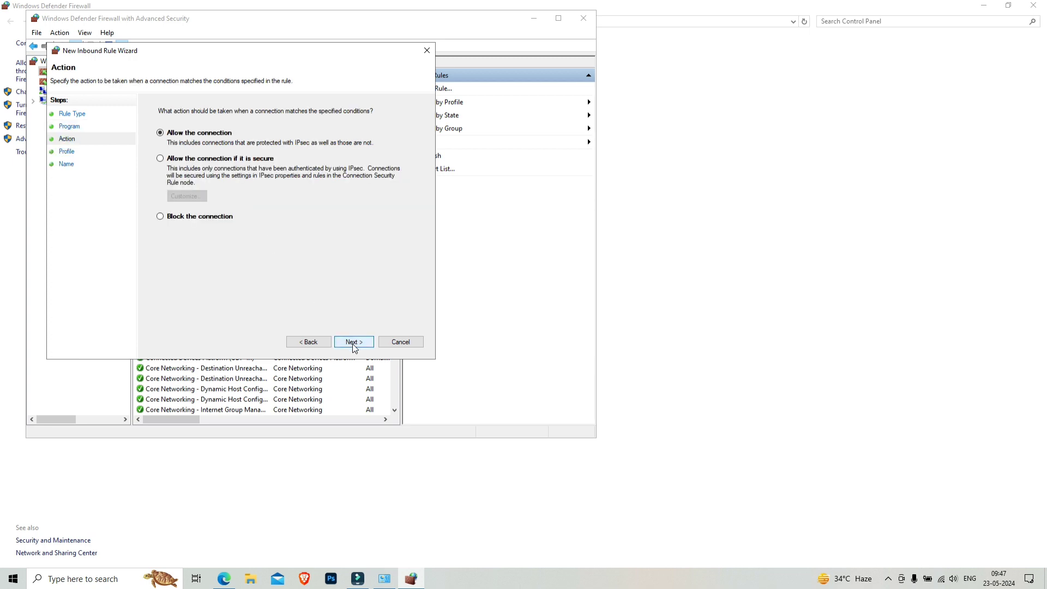
click(161, 218)
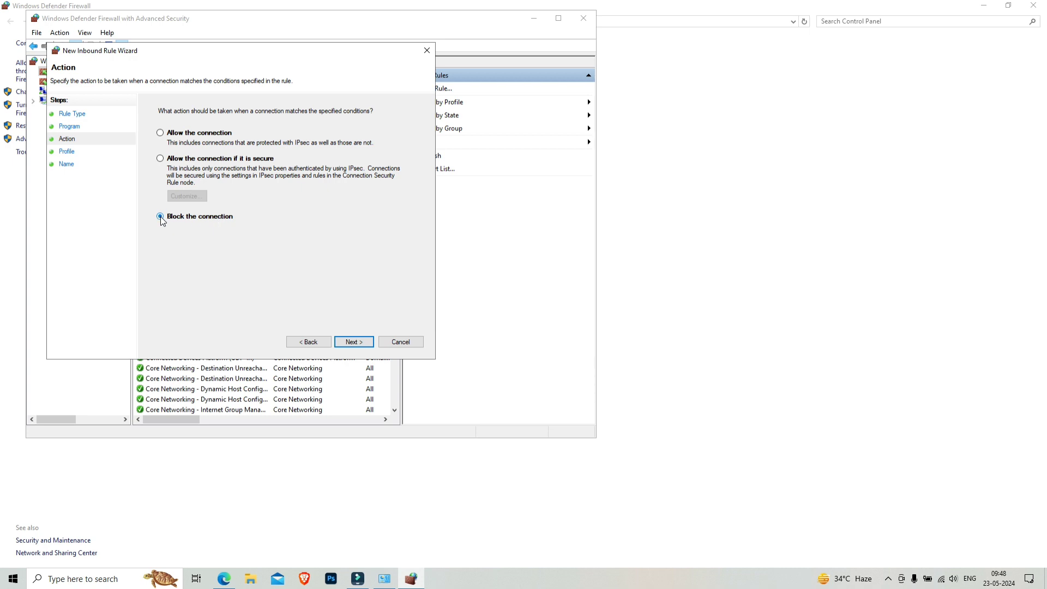
click(353, 343)
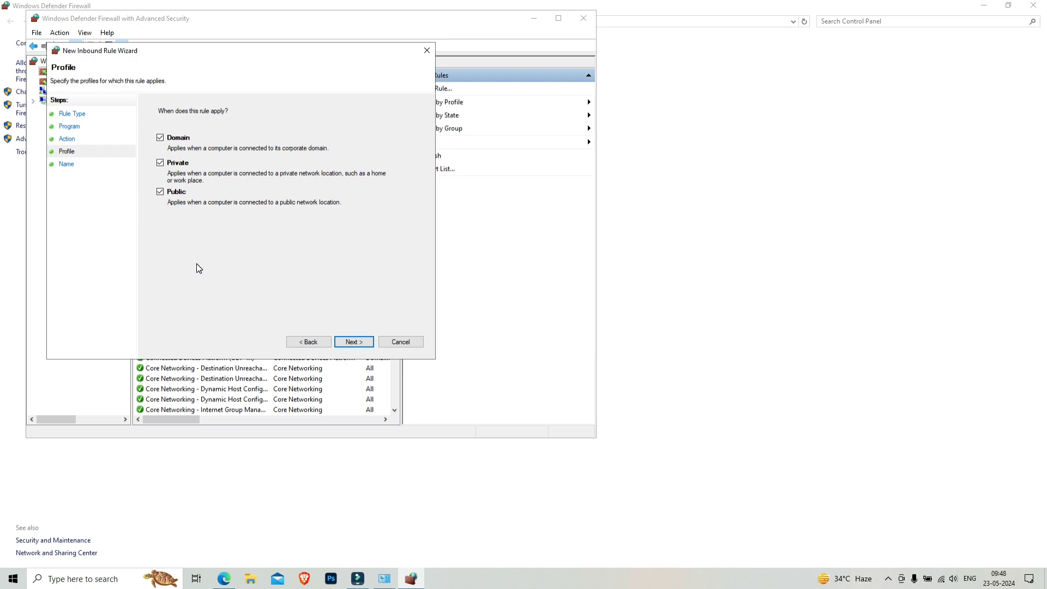
Step: Keep Domain, Private and Public profiles checked and name the rule 'photoshop inbound'
click(160, 191)
click(160, 192)
click(352, 341)
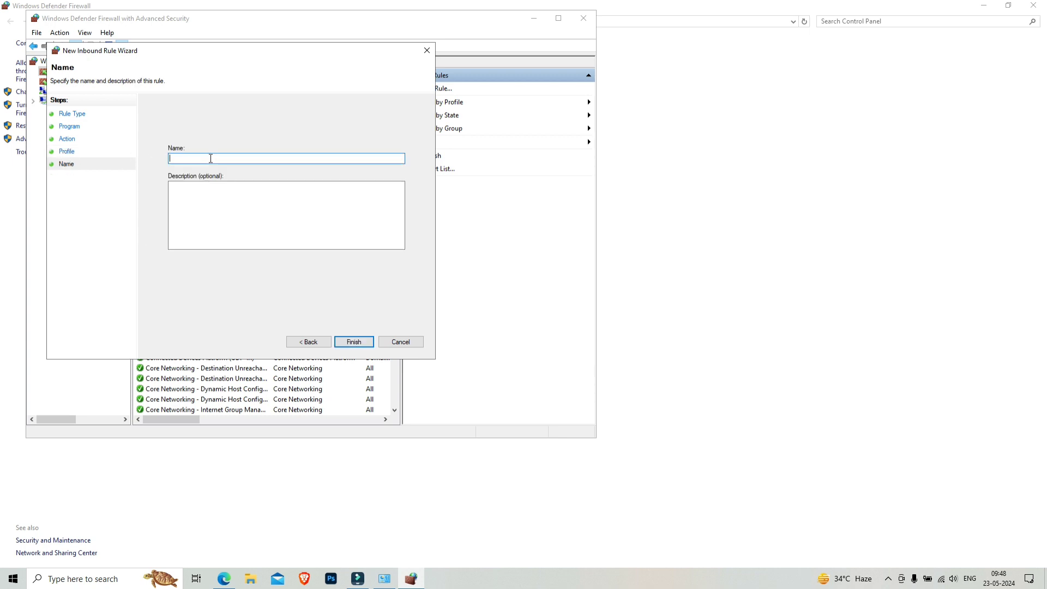
text(photoshop inbound)
Step: Finish the 'photoshop inbound' rule, check it in the list, and start a new outbound rule
click(353, 342)
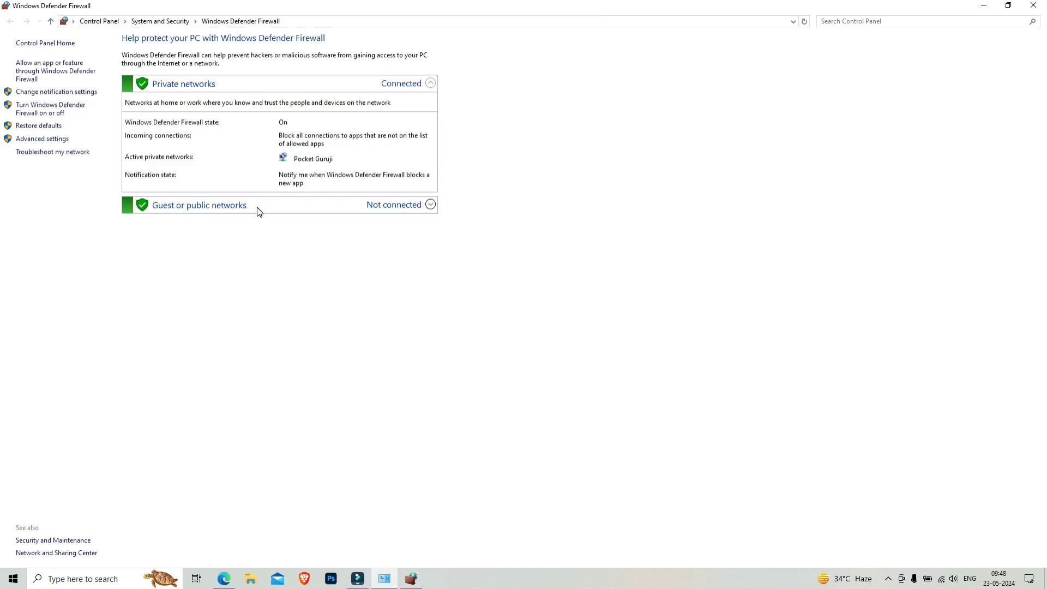
click(411, 578)
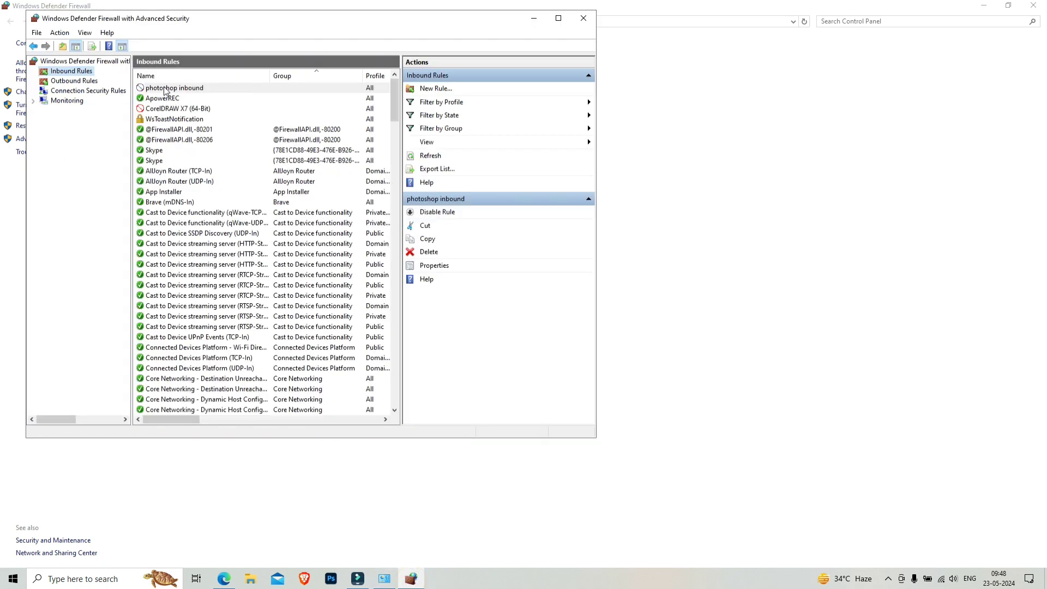
click(166, 108)
click(191, 91)
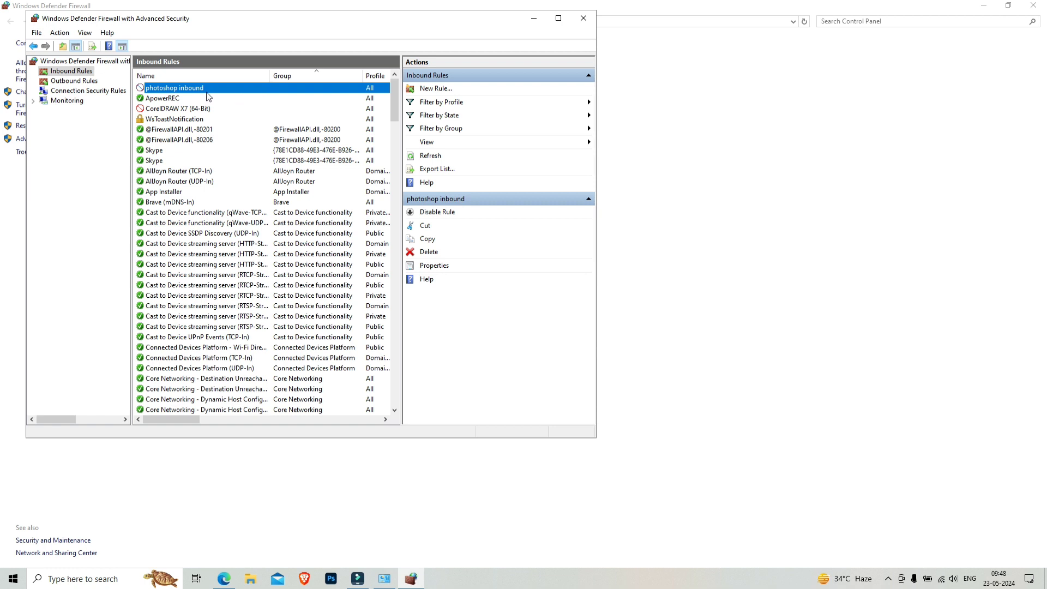
click(64, 82)
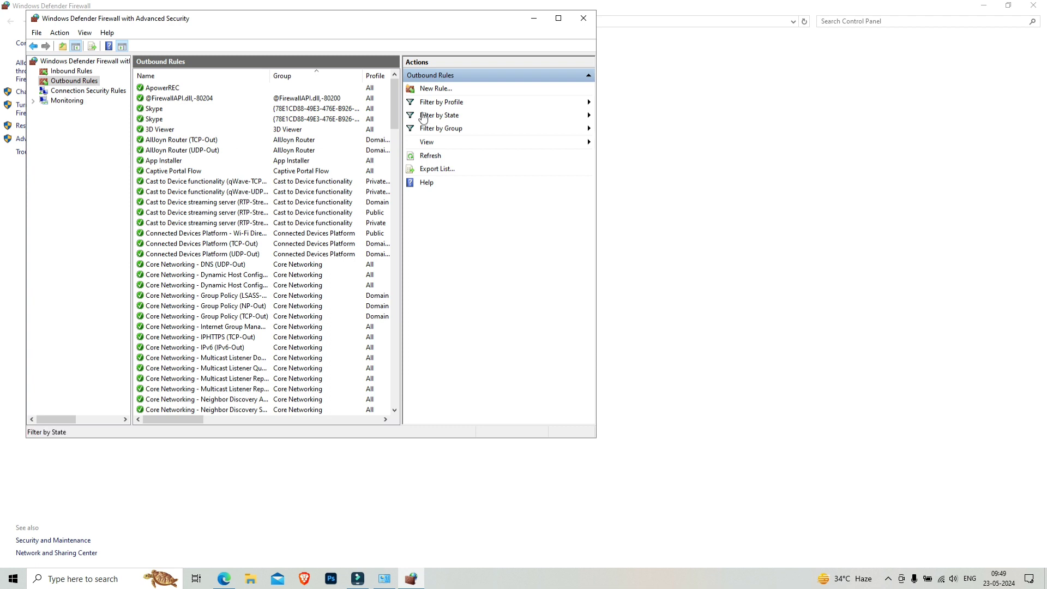
click(445, 90)
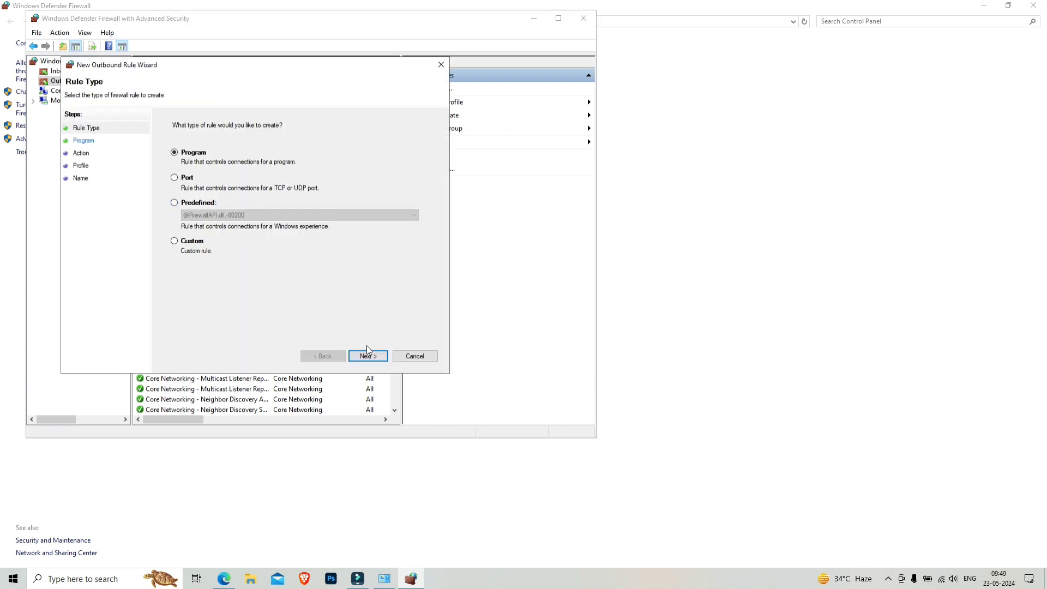
Step: Point the outbound rule at %ProgramFiles%\Adobe\Adobe Photoshop 2023\Photoshop.exe
click(367, 357)
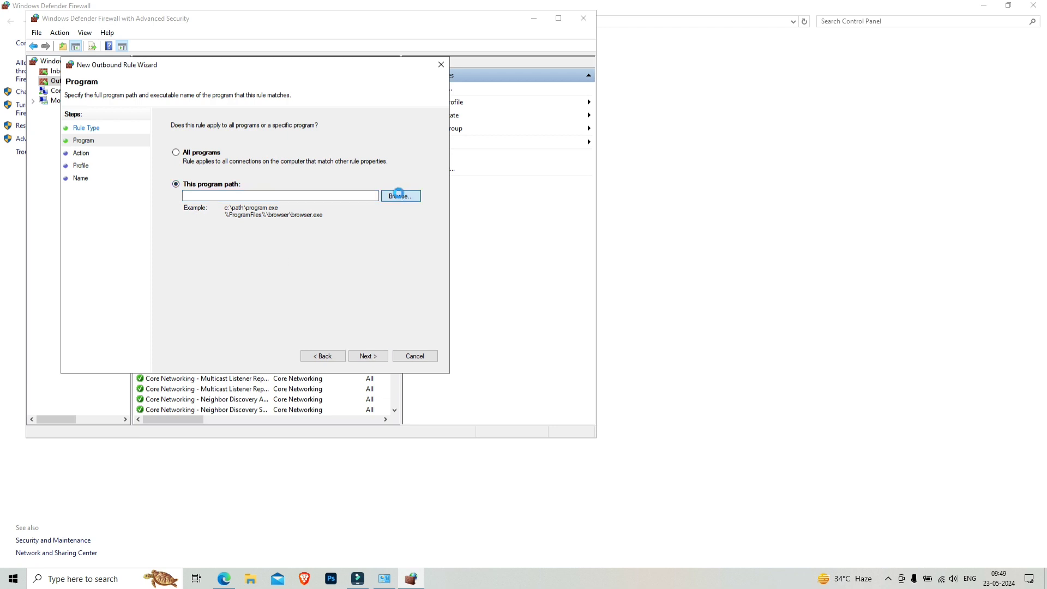
click(401, 196)
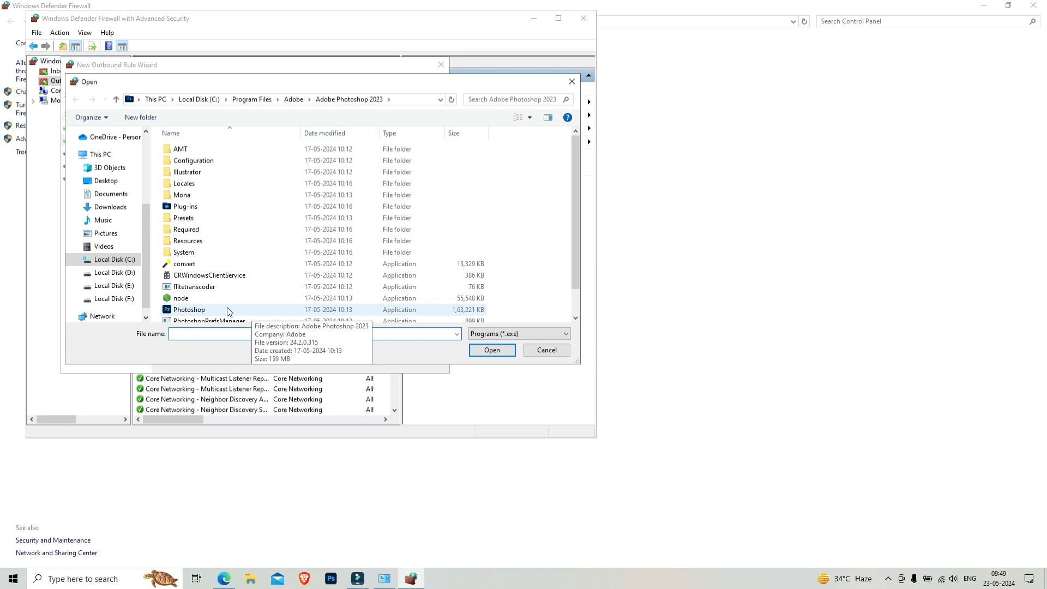
scroll(254, 312, down, 1)
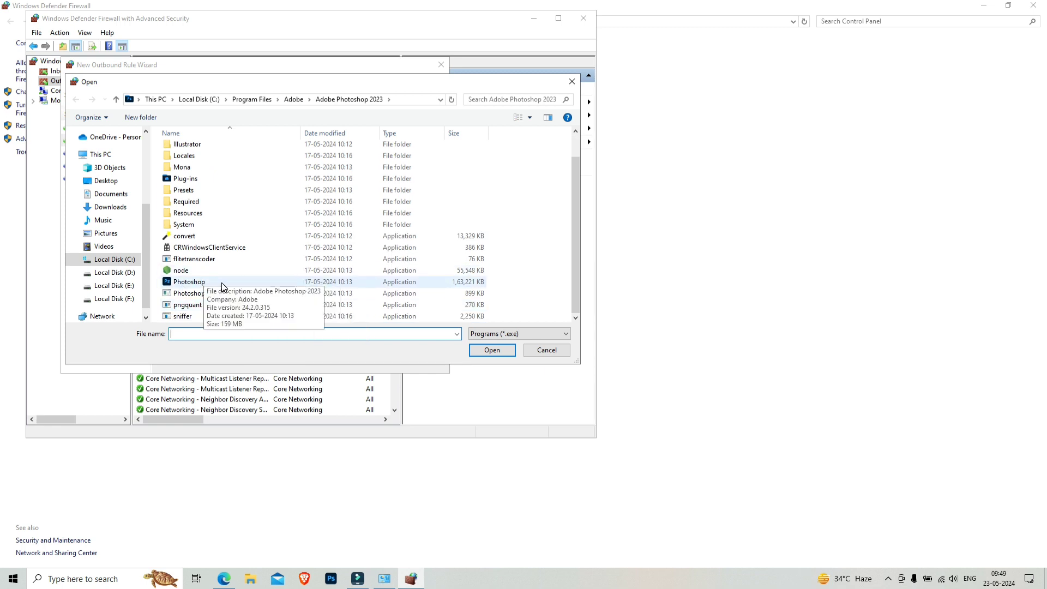
click(202, 282)
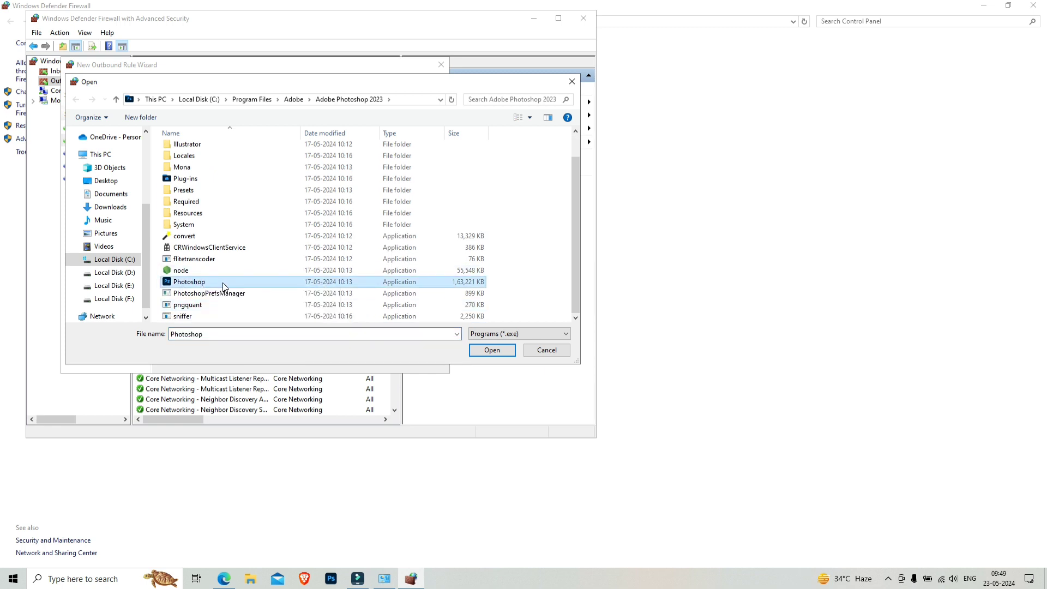
click(492, 350)
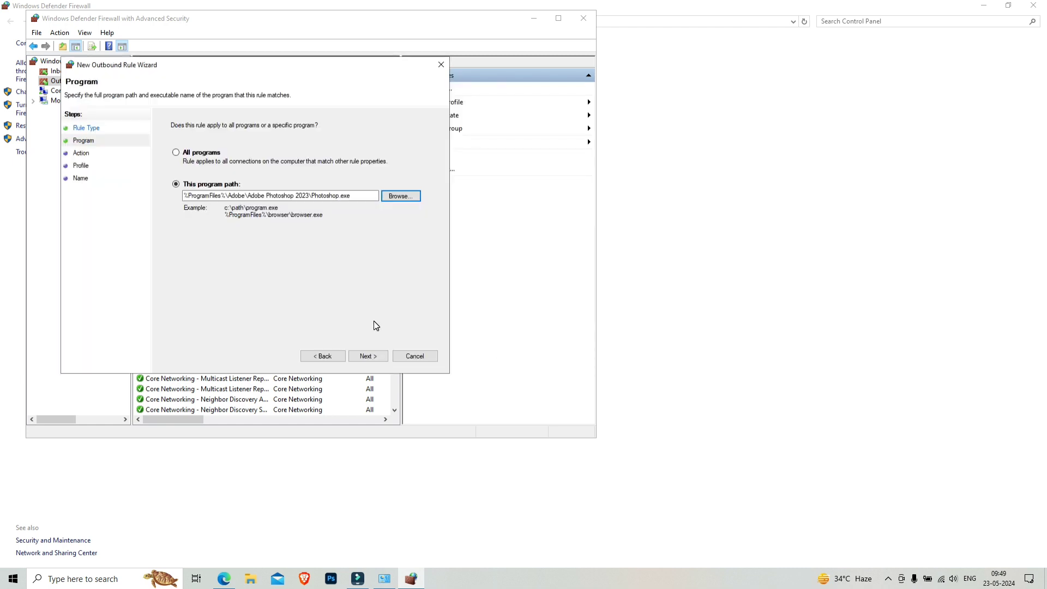
Step: Block the connection on Domain, Private and Public networks and finish the 'photoshop out' rule
click(365, 356)
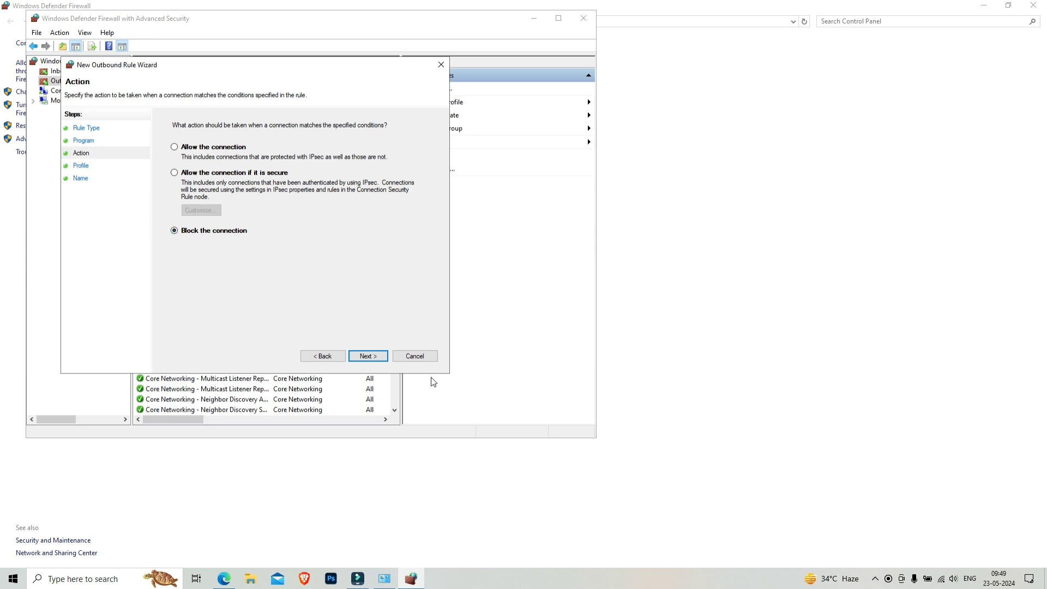
click(384, 356)
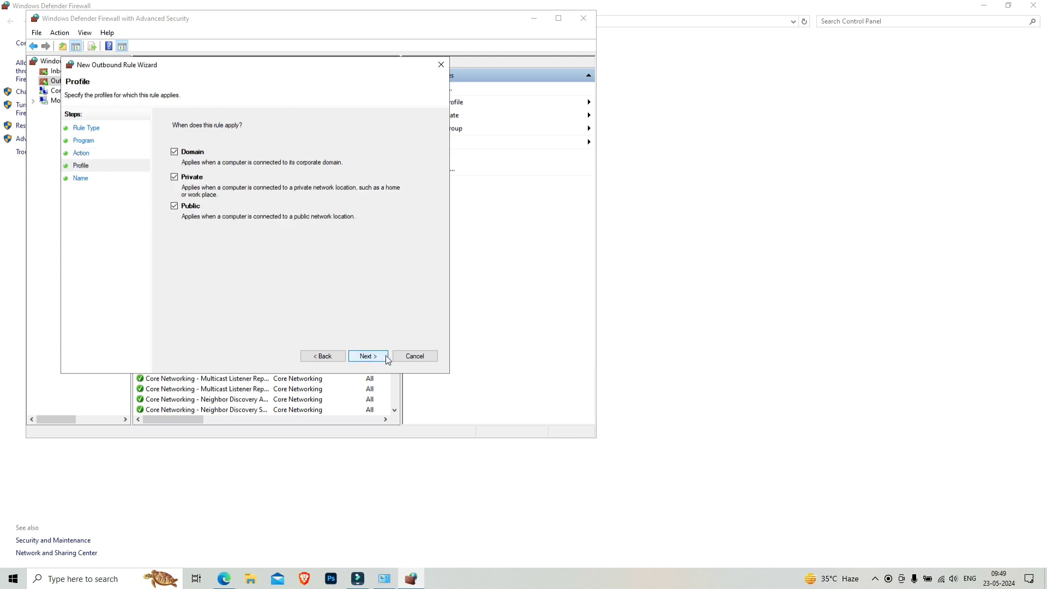
click(376, 357)
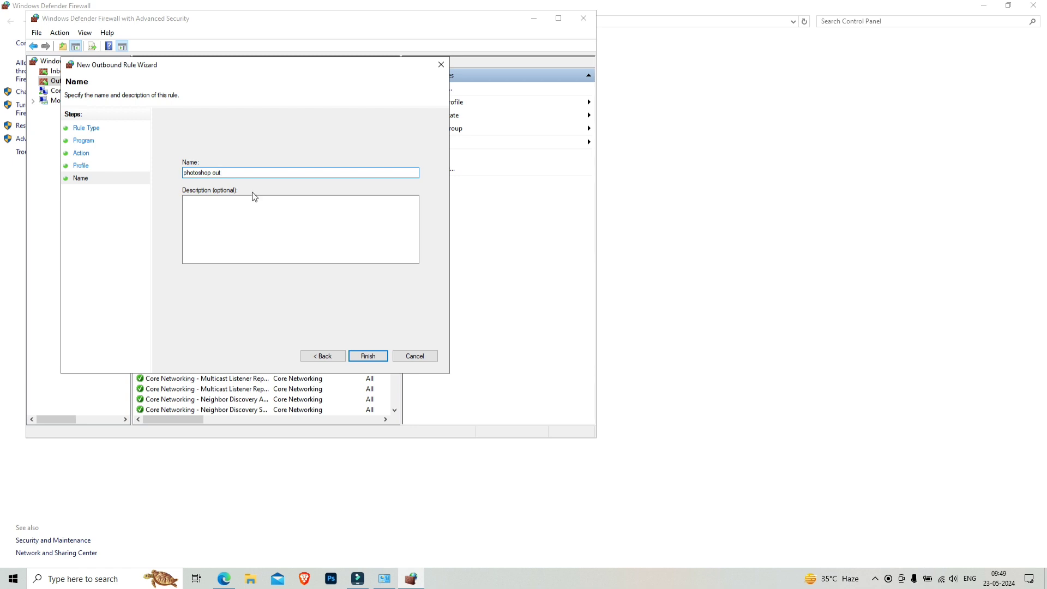
click(367, 356)
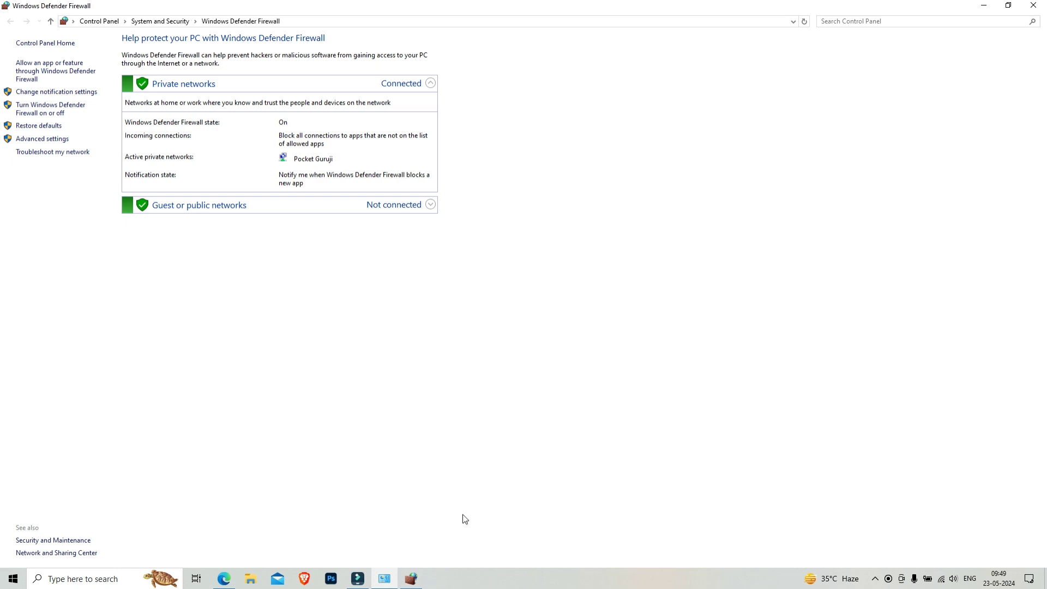
Step: Confirm the photoshop out and photoshop inbound block rules are listed, then close Advanced Security
click(413, 579)
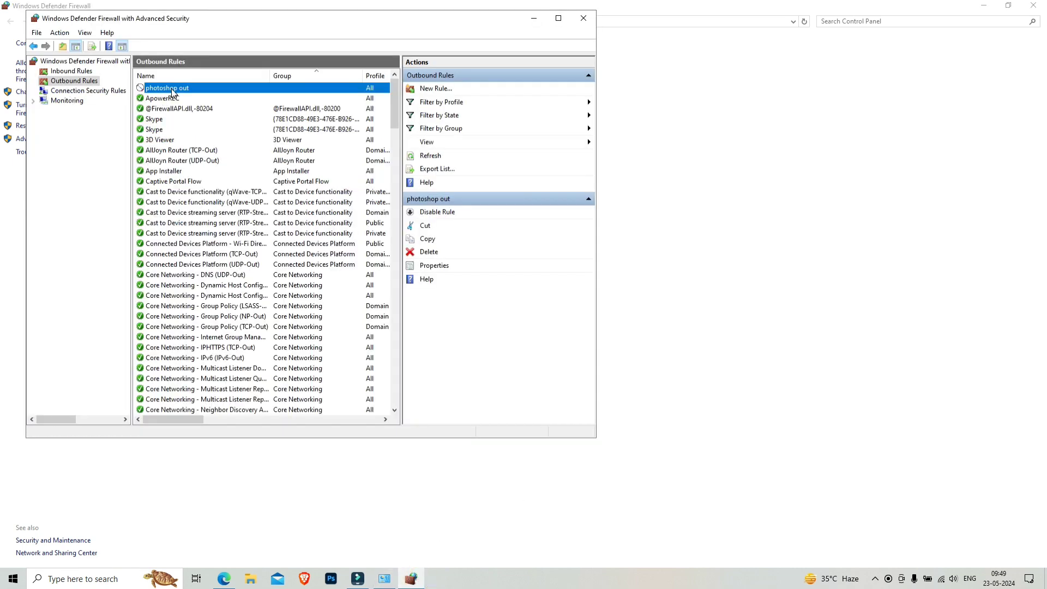
click(74, 72)
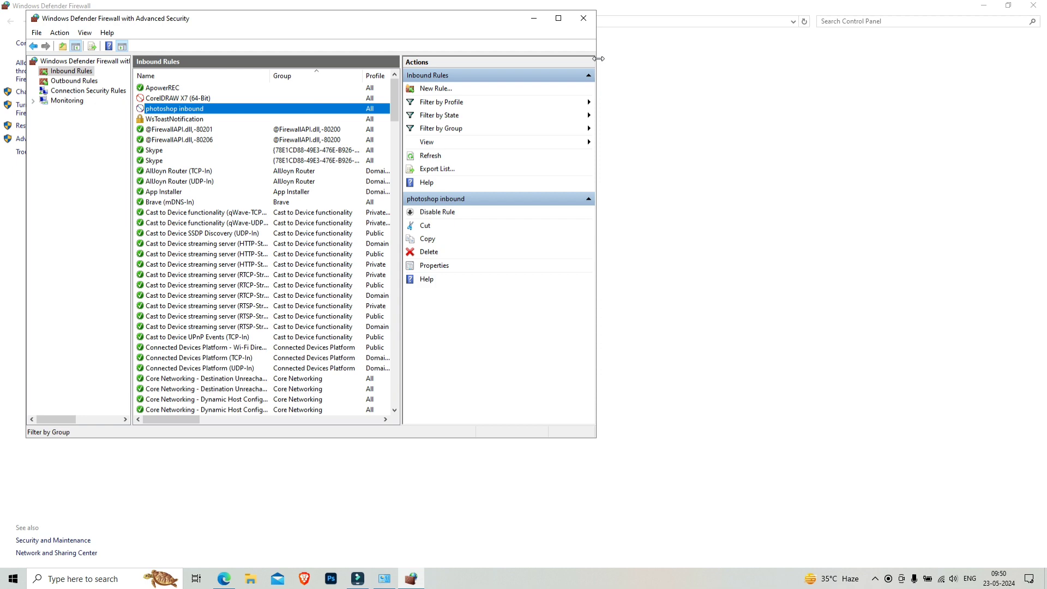
click(582, 19)
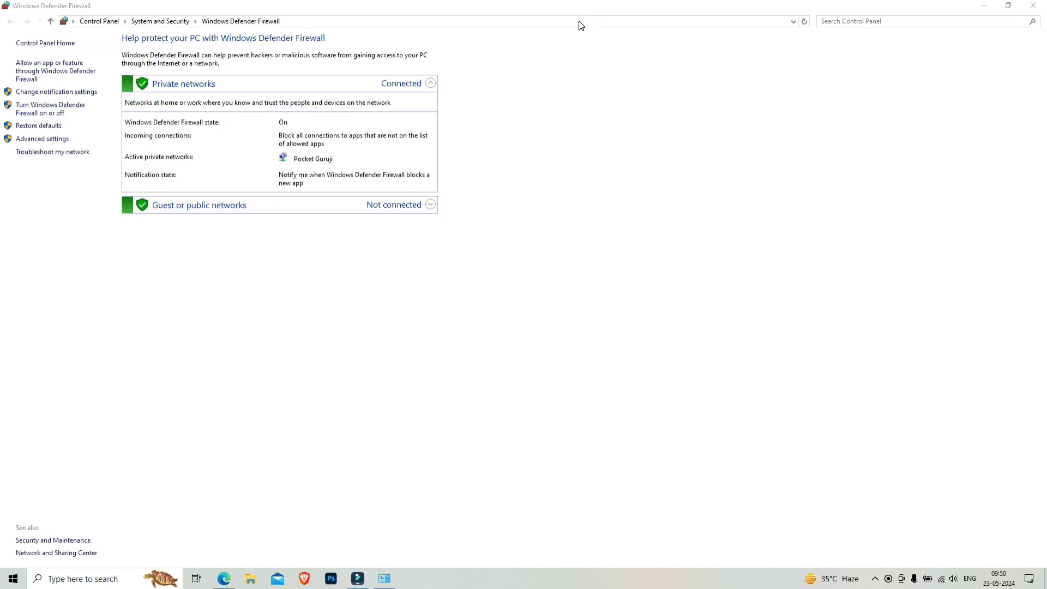
Step: Close the Control Panel firewall page, refresh the desktop, and launch Photoshop from the taskbar
click(1034, 6)
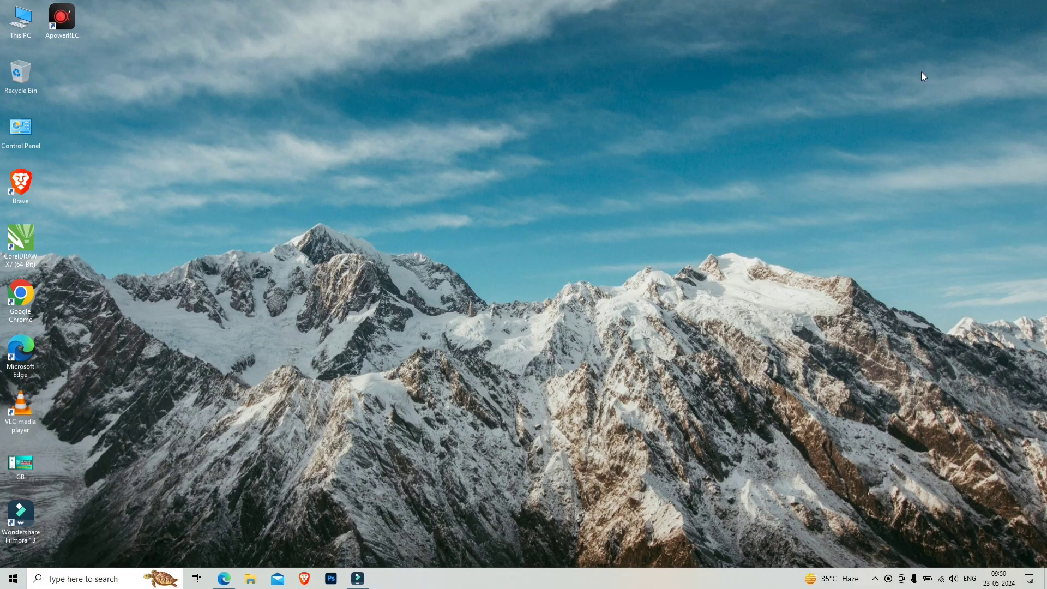
right_click(702, 116)
click(730, 152)
right_click(730, 152)
click(755, 188)
right_click(755, 188)
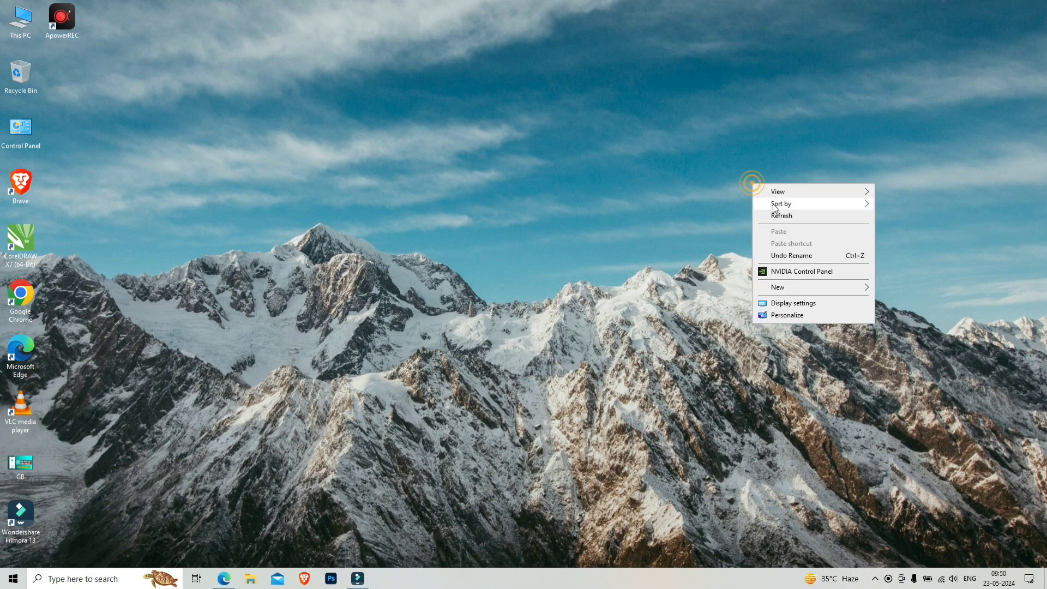
click(782, 213)
right_click(782, 212)
click(804, 245)
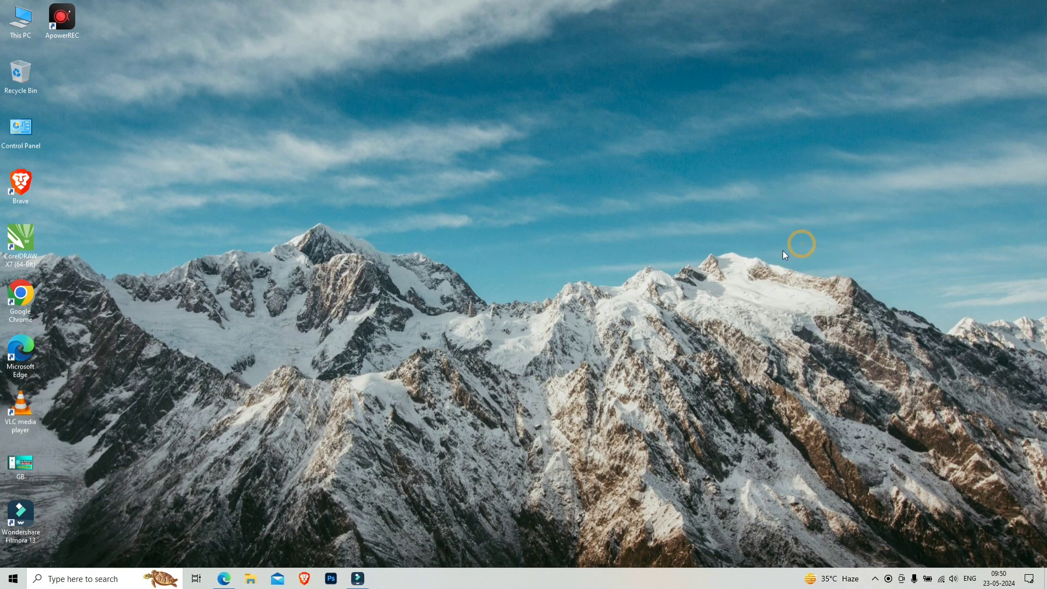
click(331, 579)
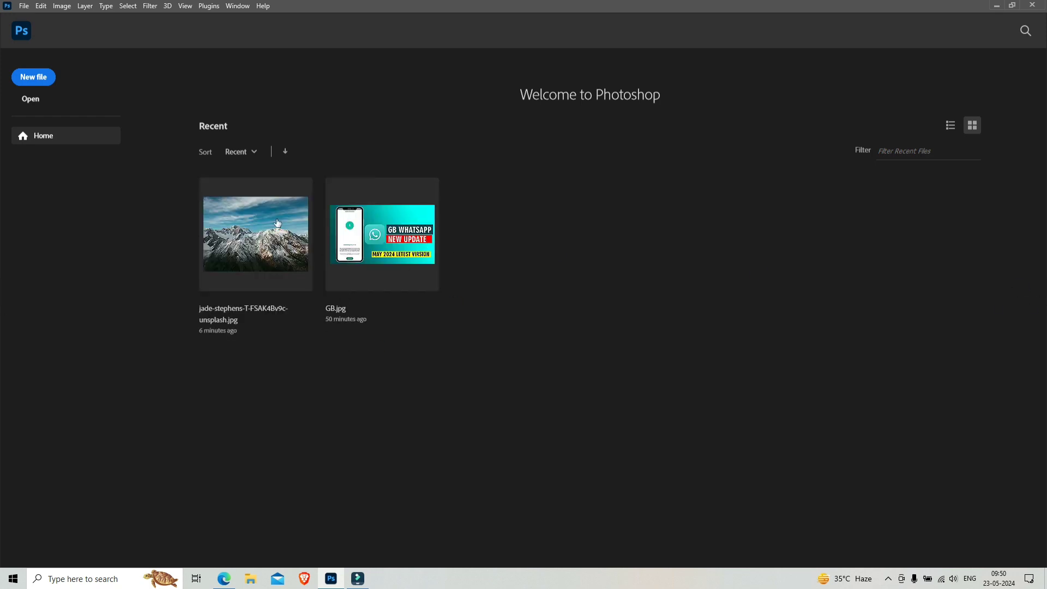
Step: Open the recent mountain photo, trace a closed four-anchor pen path, and bring up New Document
click(258, 229)
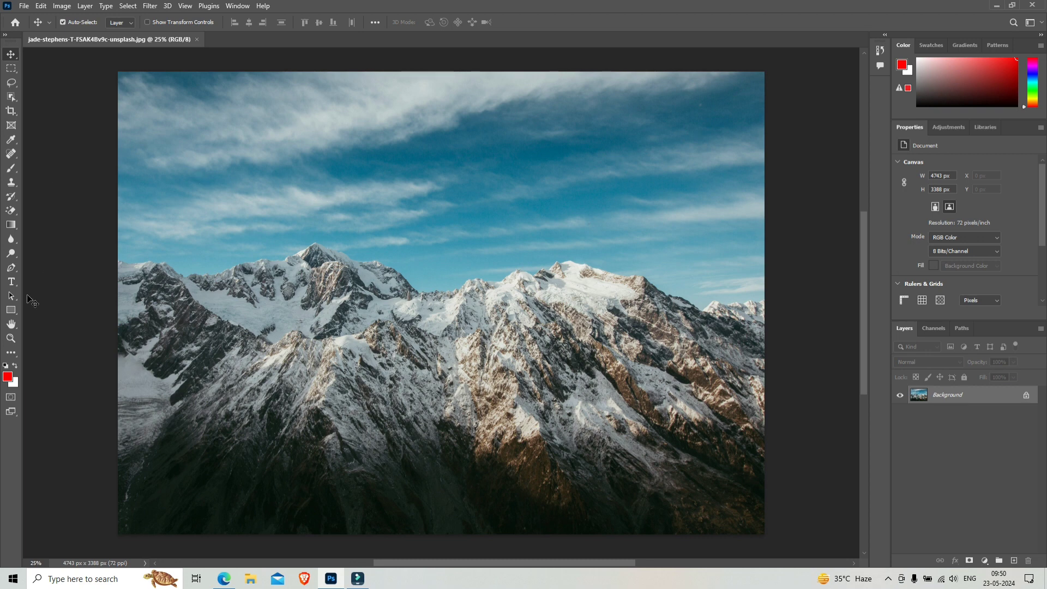
click(12, 268)
click(305, 176)
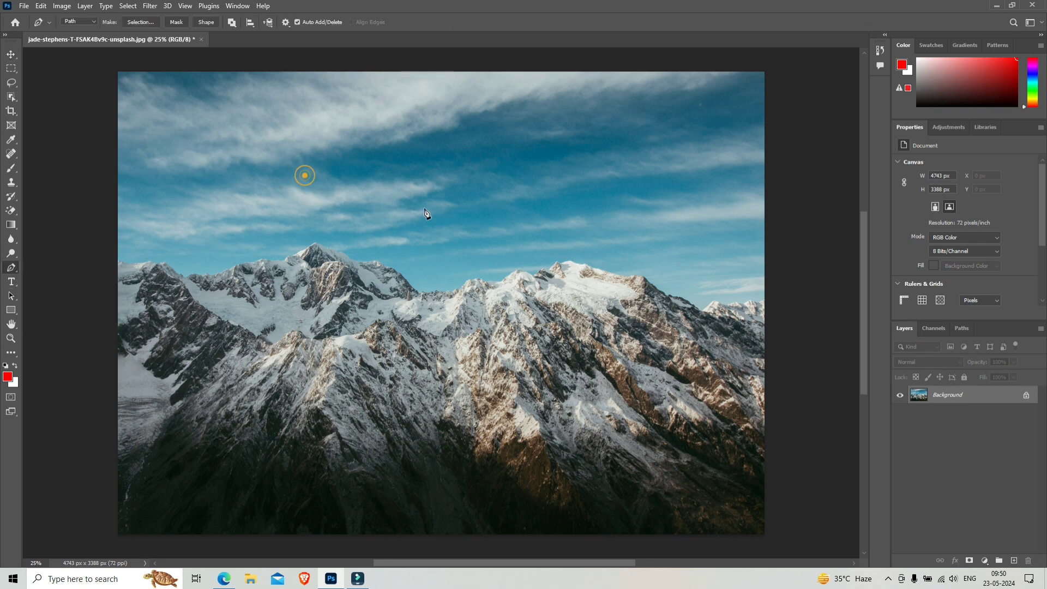
click(436, 221)
click(404, 305)
click(293, 271)
click(304, 176)
key(v)
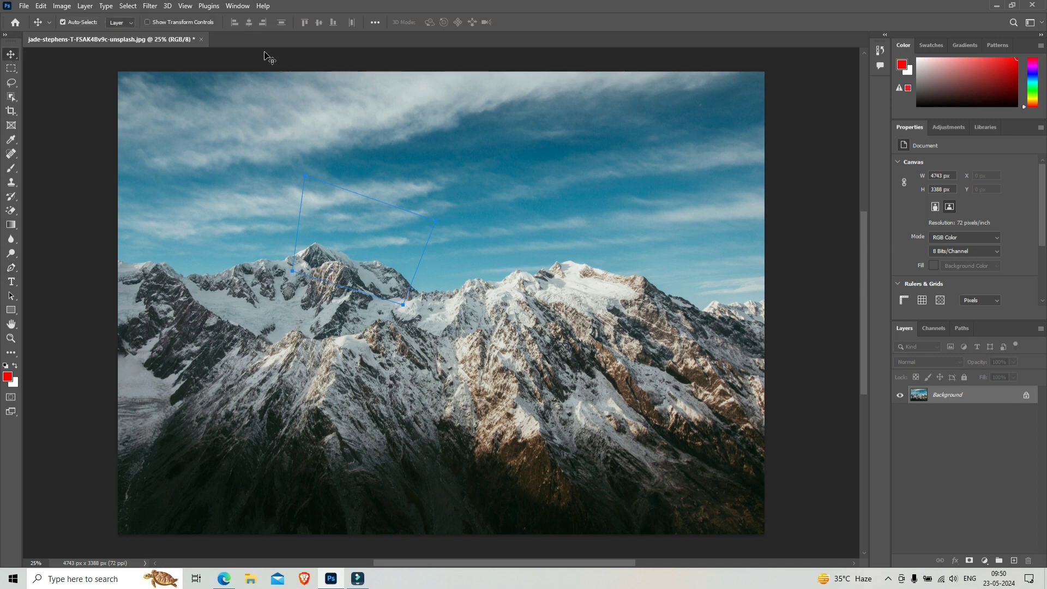
key(ctrl+n)
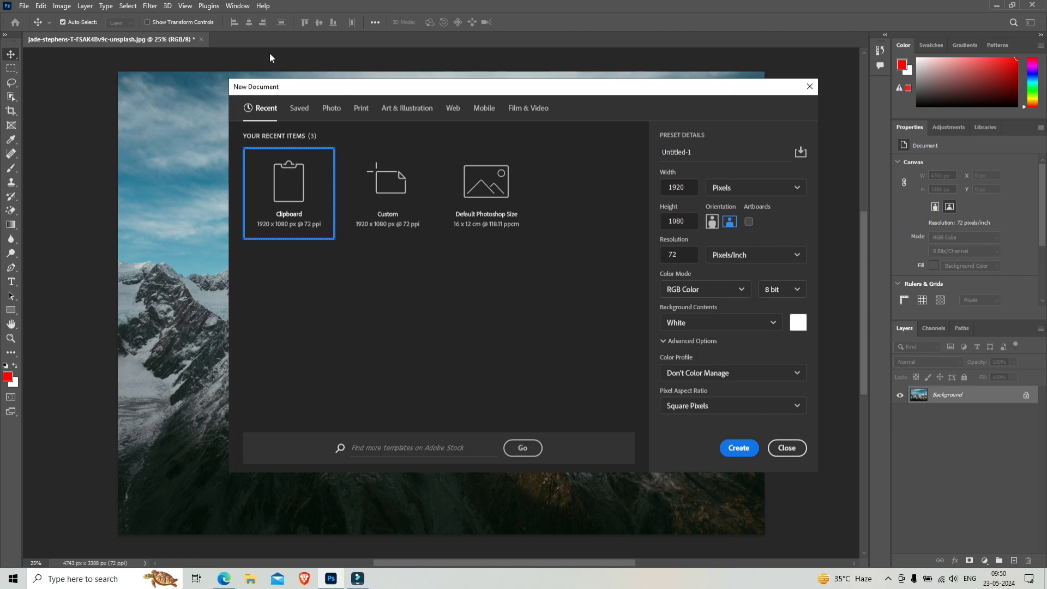
Step: Create the blank 1920×1080 document and fill it with a red-to-white gradient
click(737, 448)
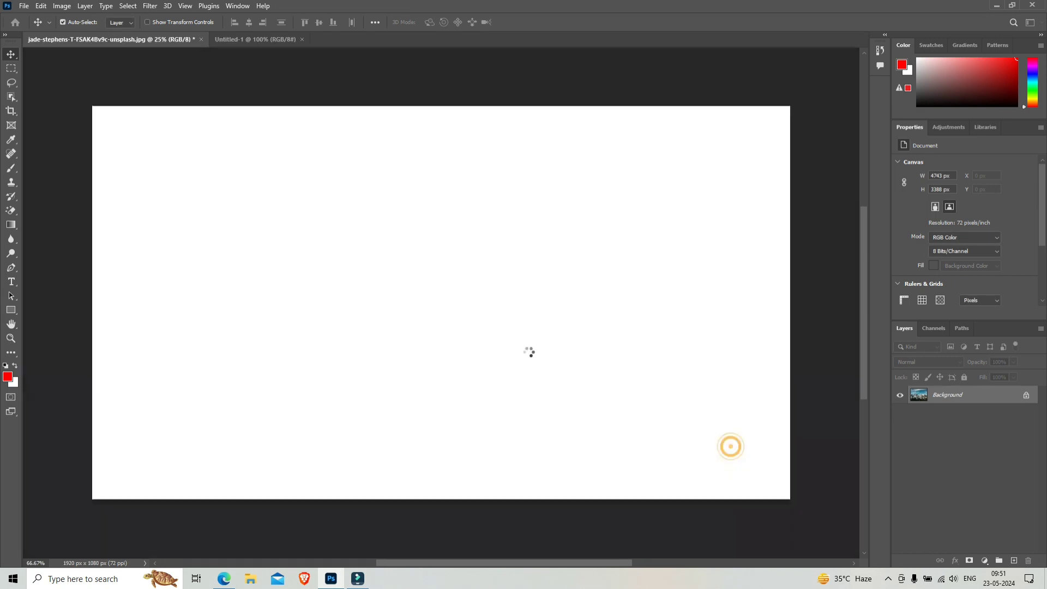
click(11, 224)
drag(167, 193, 696, 394)
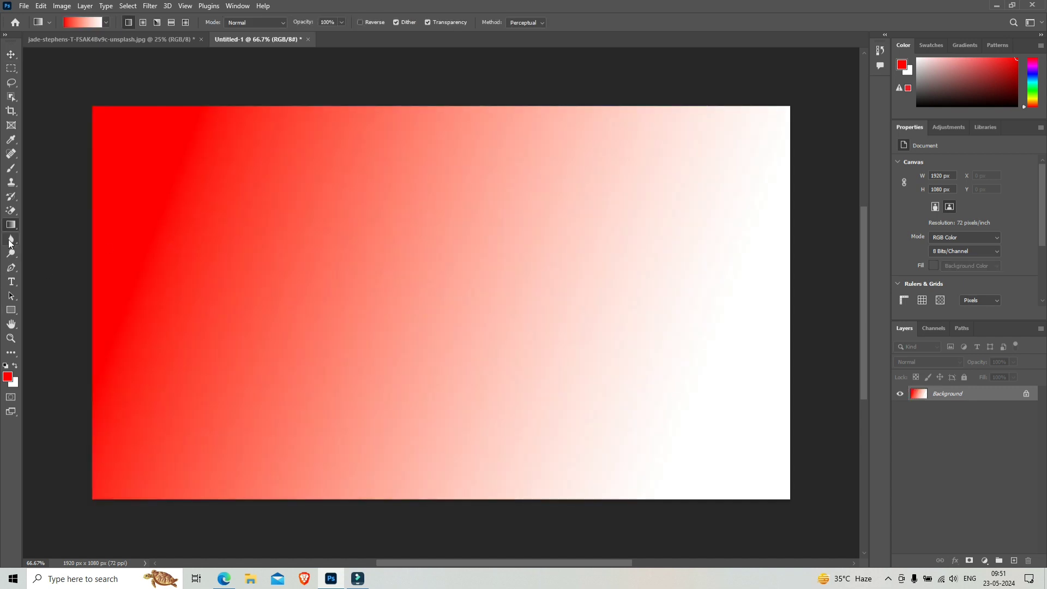
Step: Trace a closed nine-anchor pen outline across the gradient canvas
click(11, 268)
click(238, 210)
click(228, 285)
click(226, 335)
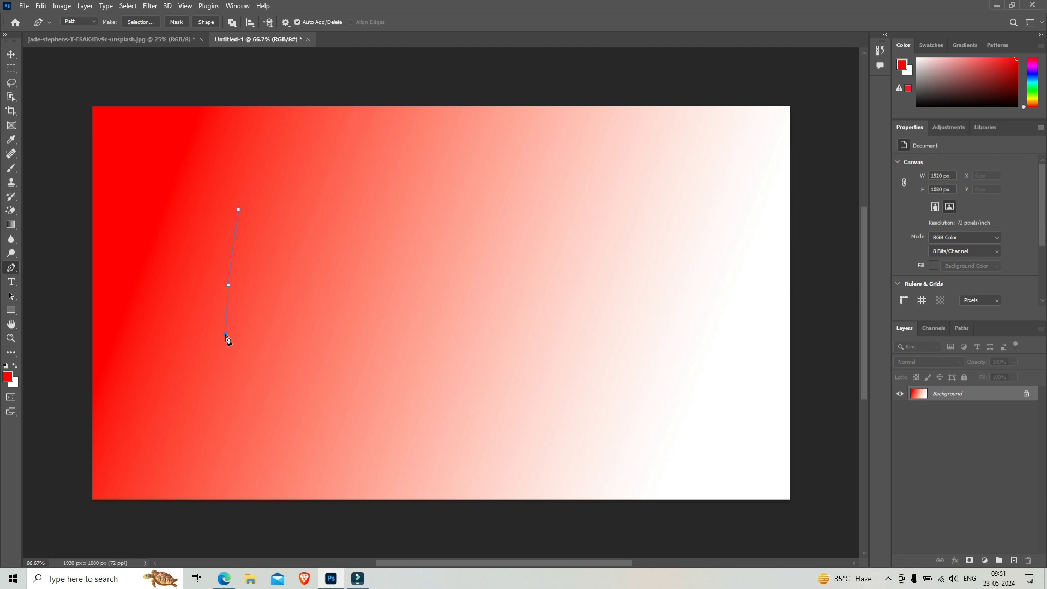
click(411, 358)
click(612, 324)
click(629, 239)
click(478, 186)
click(403, 188)
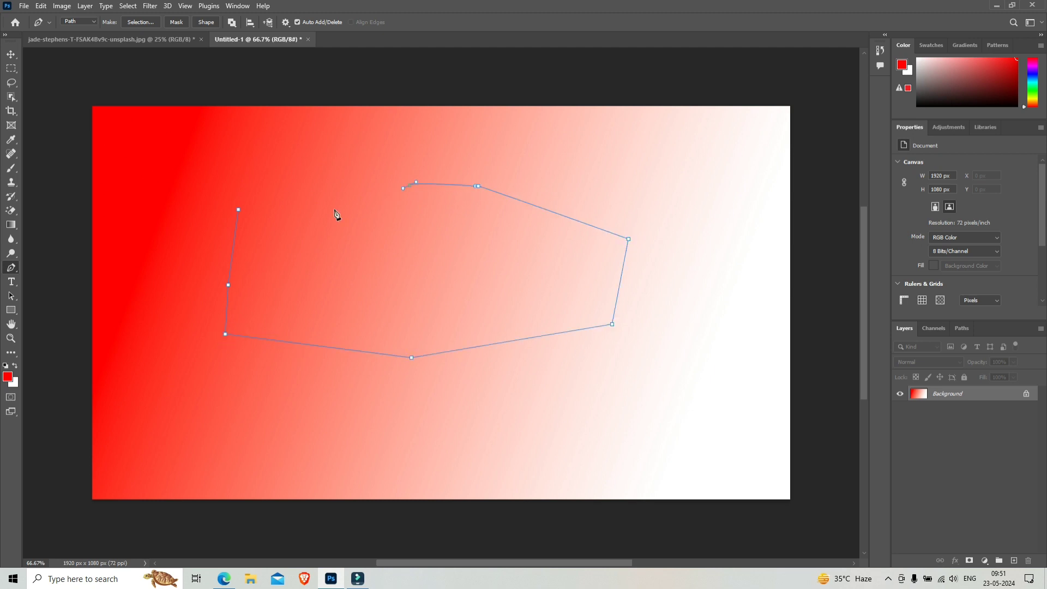
click(324, 216)
click(238, 209)
click(239, 211)
Step: Erase a diagonal band of similar red to transparency with the Magic Eraser
click(10, 210)
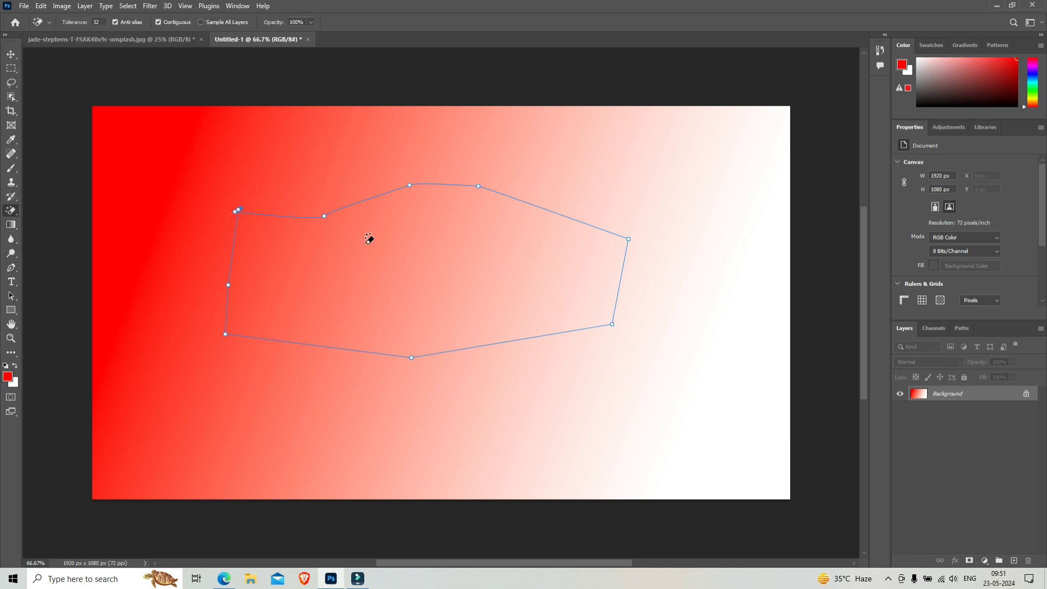
click(330, 256)
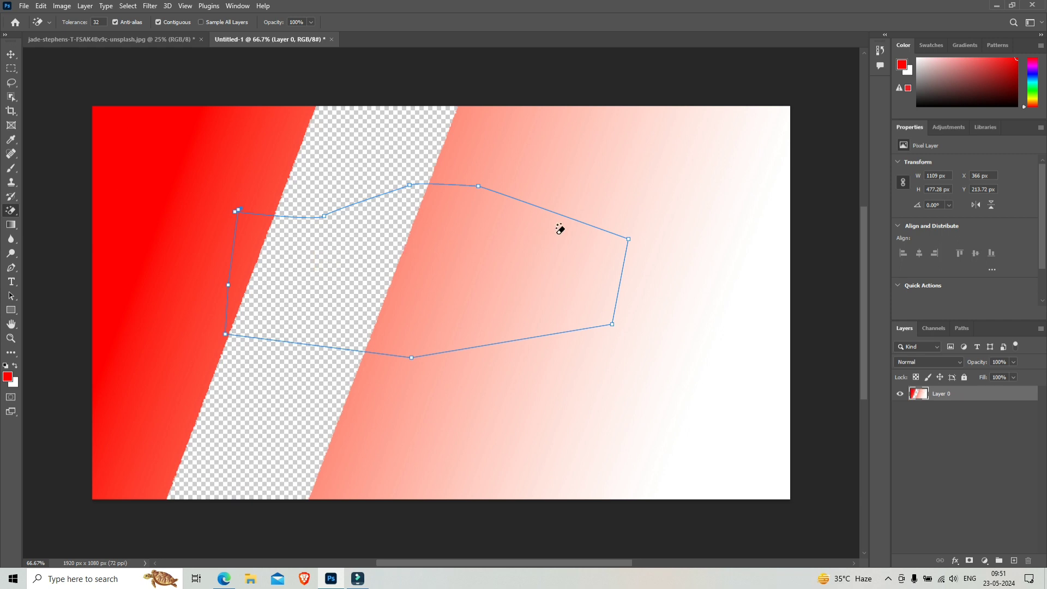
key(v)
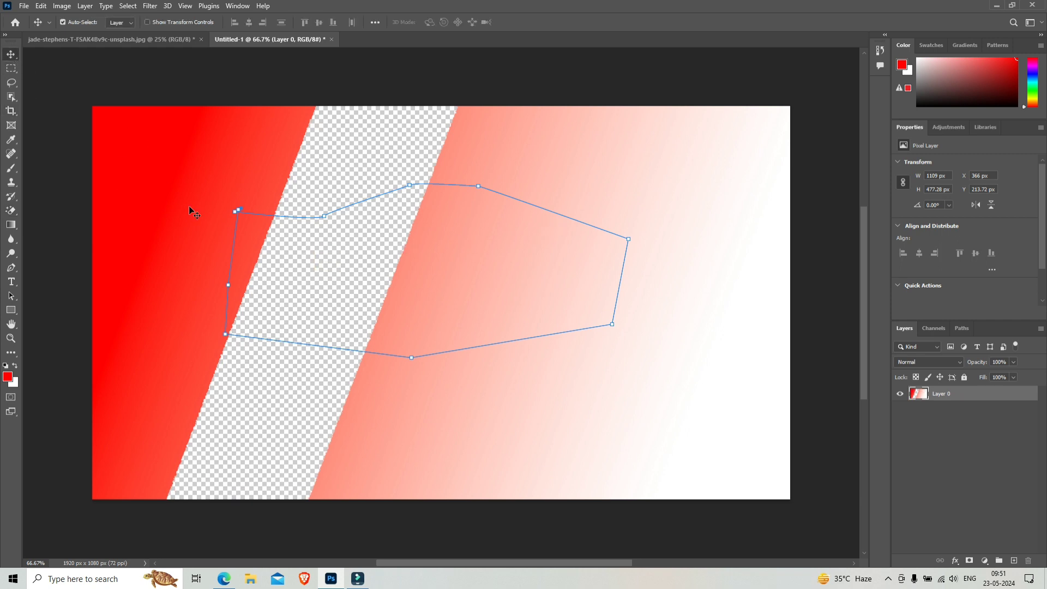